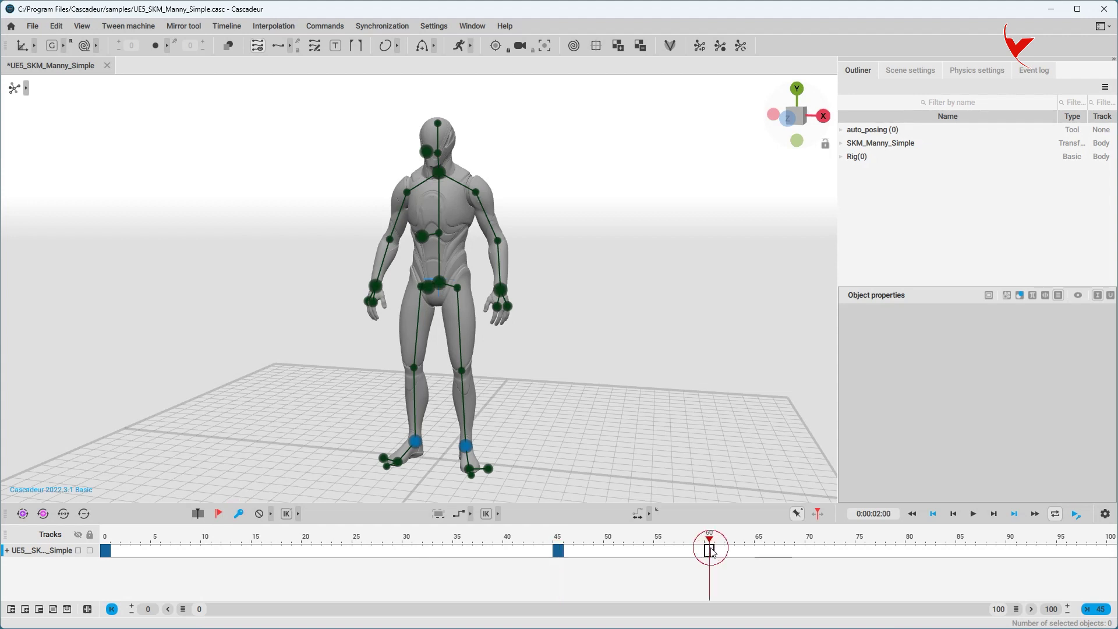
# Step: Add a key at frame 60 and end the animation's playback range there
pyautogui.click(239, 513)
pyautogui.click(1095, 609)
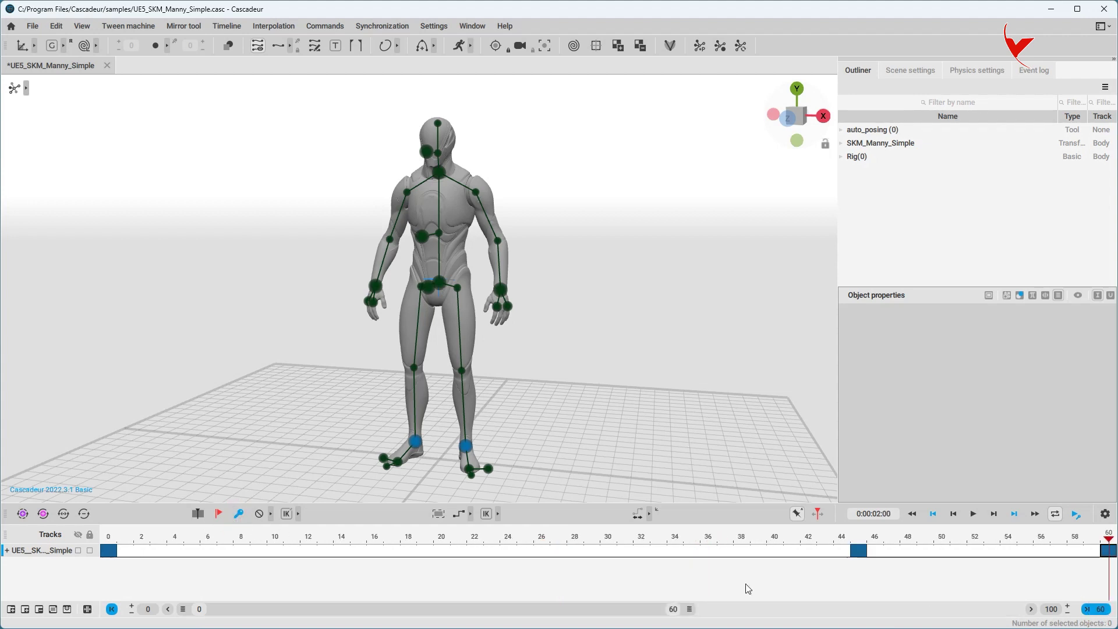
# Step: Add a key at frame 15 and lower the pelvis and both thigh points to pose the character in a crouch
pyautogui.click(356, 551)
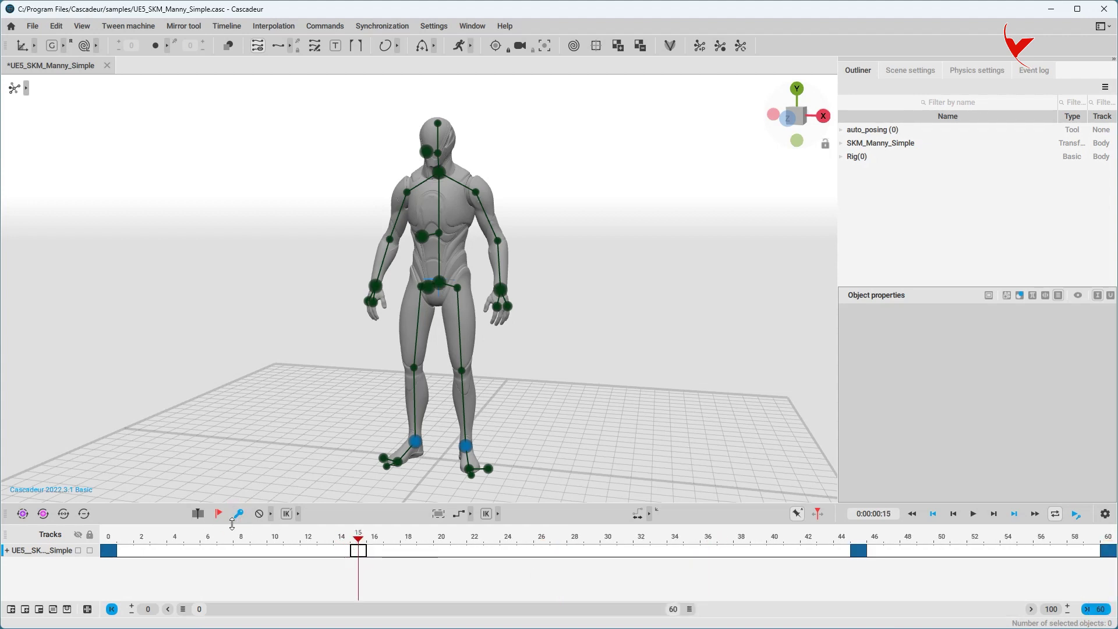
pyautogui.scroll(3, 422, 282)
pyautogui.click(422, 282)
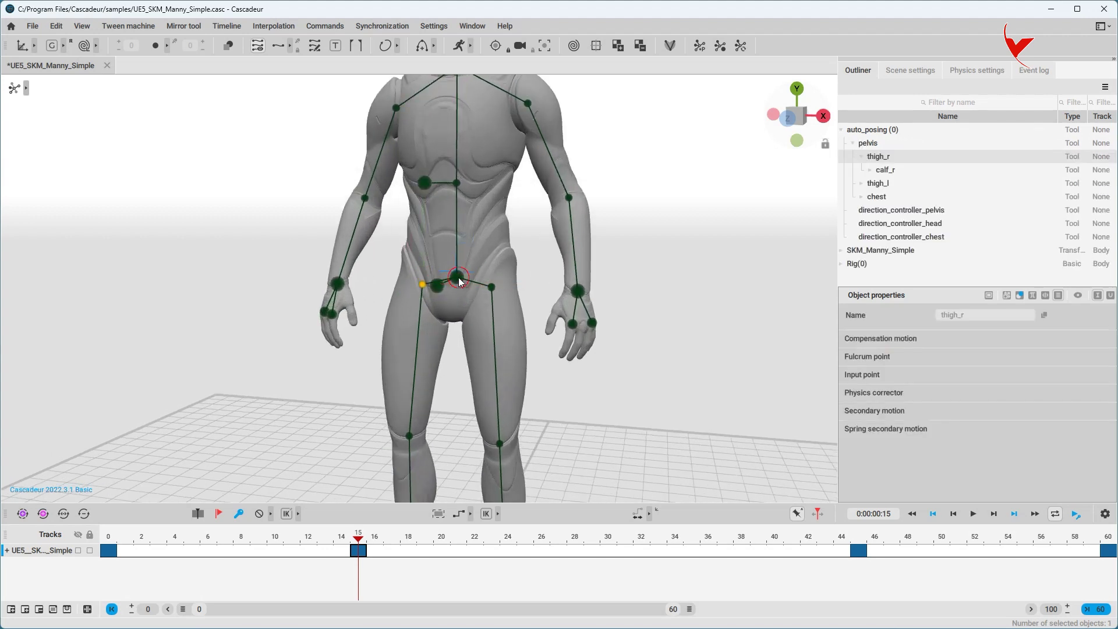
pyautogui.scroll(-3, 487, 320)
# Step: Raise the pelvis and both thigh points to lift the character off the ground in a jump keyed at frame 30
pyautogui.moveTo(438, 198); pyautogui.dragTo(451, 119)
pyautogui.click(607, 551)
pyautogui.click(244, 516)
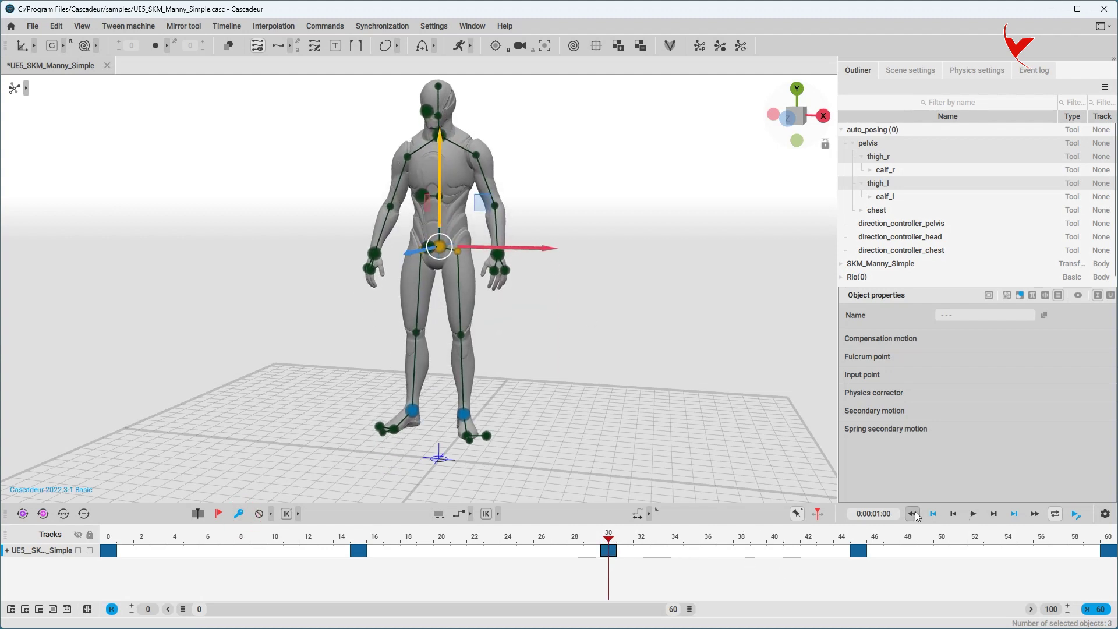
# Step: Play the animation from the first frame to preview the uninterpolated jump poses, and return to the start
pyautogui.click(913, 514)
pyautogui.click(974, 515)
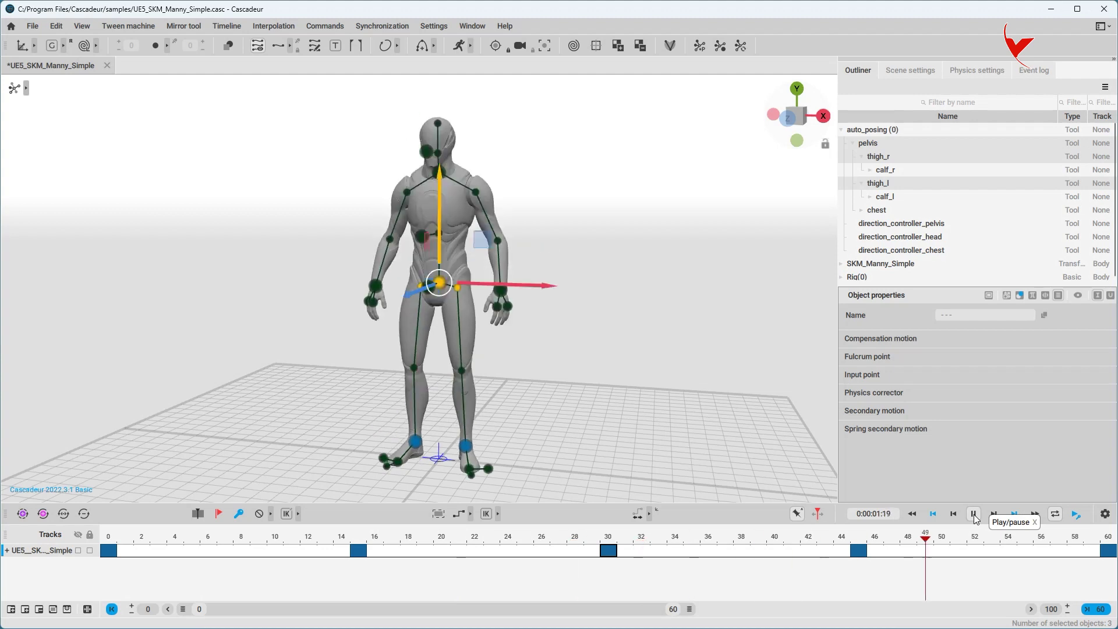
pyautogui.click(913, 513)
# Step: Apply Bezier clamped interpolation to the whole track from frame 0 to frame 60
pyautogui.moveTo(110, 550); pyautogui.dragTo(1113, 557)
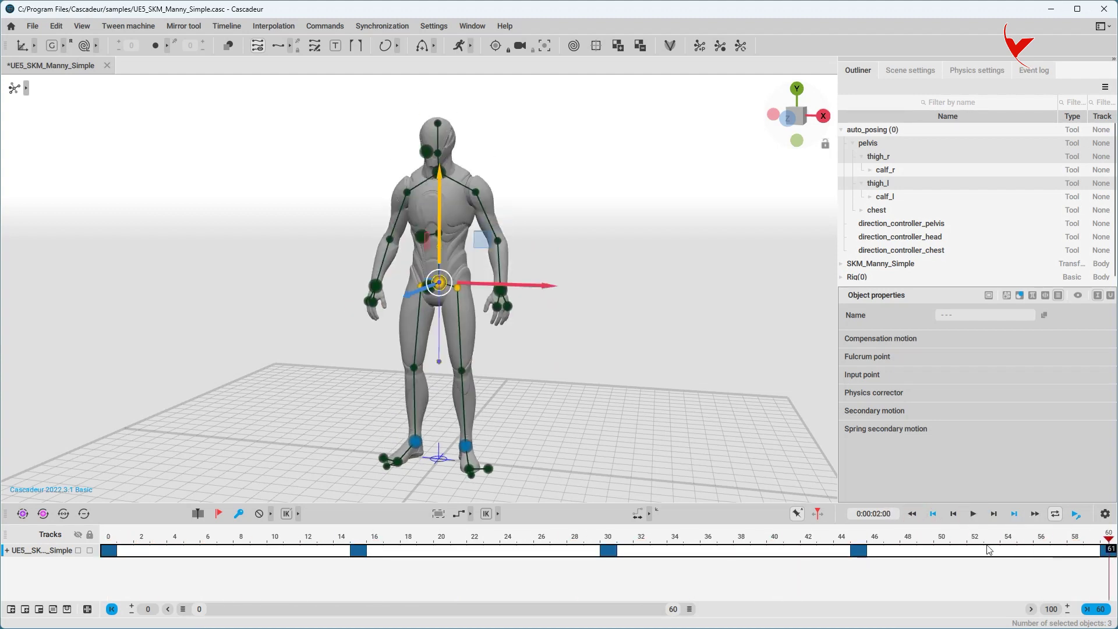
pyautogui.click(471, 515)
pyautogui.click(466, 517)
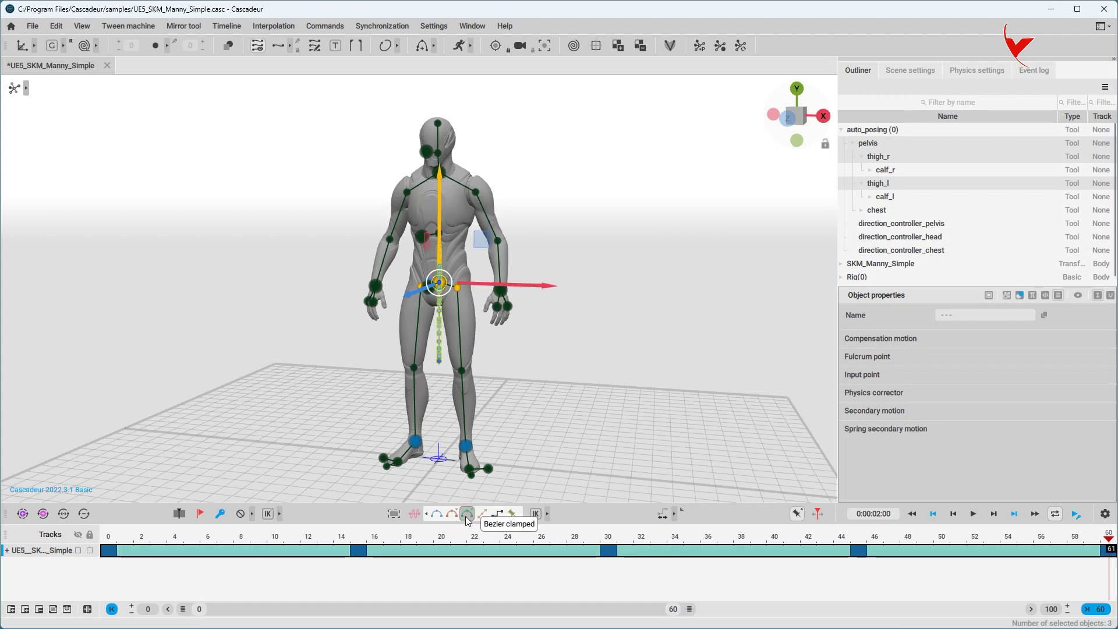
# Step: Play the interpolated jump from the first frame and return to the start
pyautogui.click(912, 515)
pyautogui.click(975, 516)
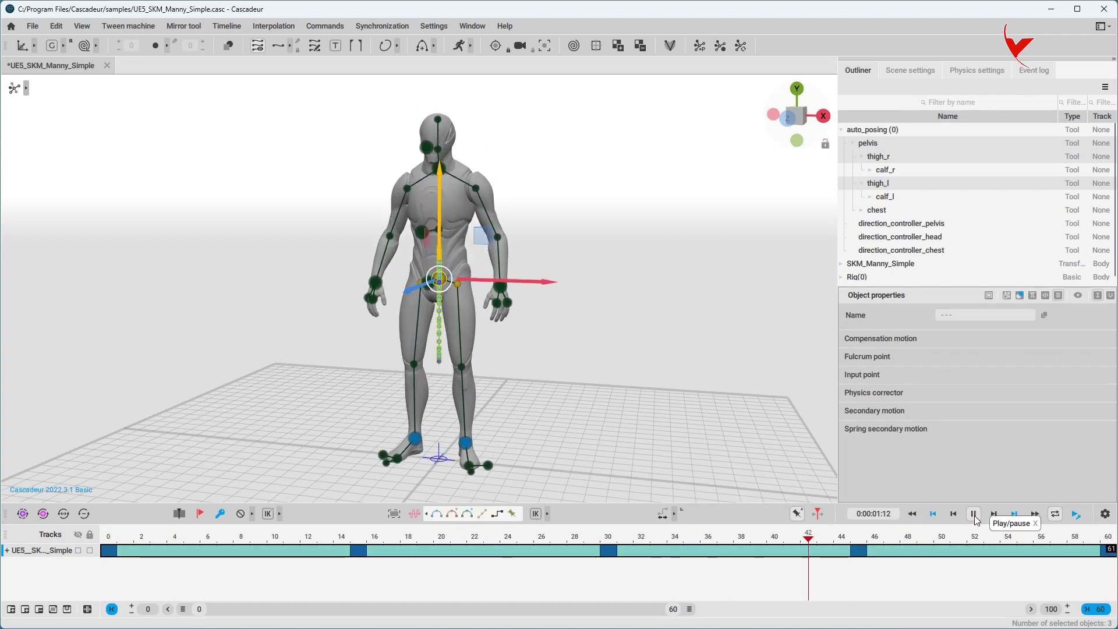
pyautogui.click(975, 516)
pyautogui.click(912, 514)
# Step: Turn on the Auto Physics preview figure and play the jump beside it
pyautogui.scroll(-3, 410, 227)
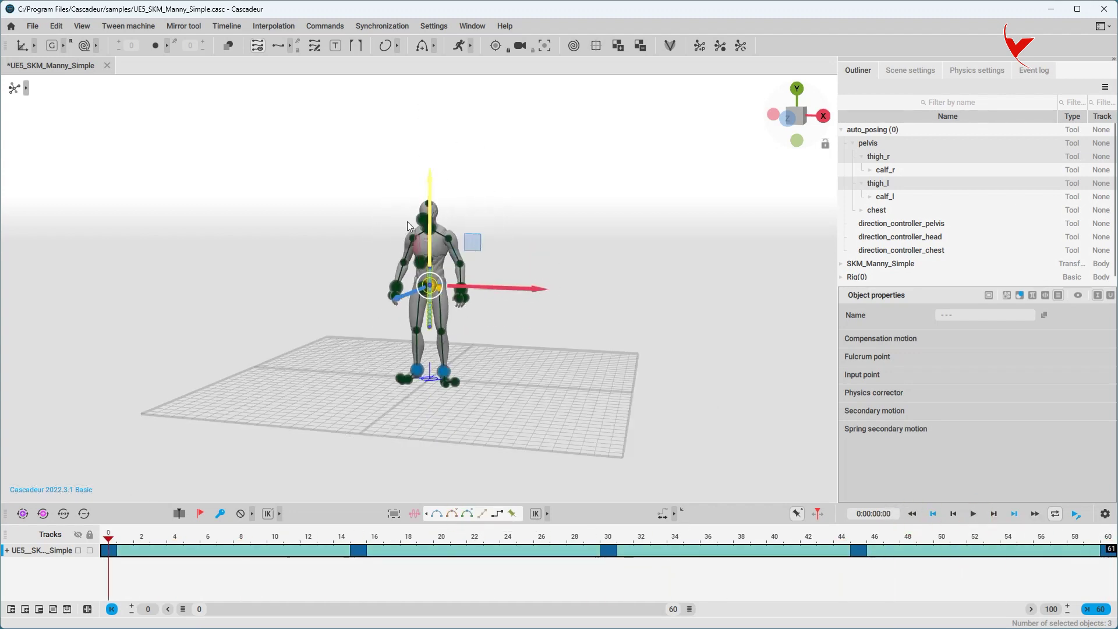
pyautogui.click(459, 45)
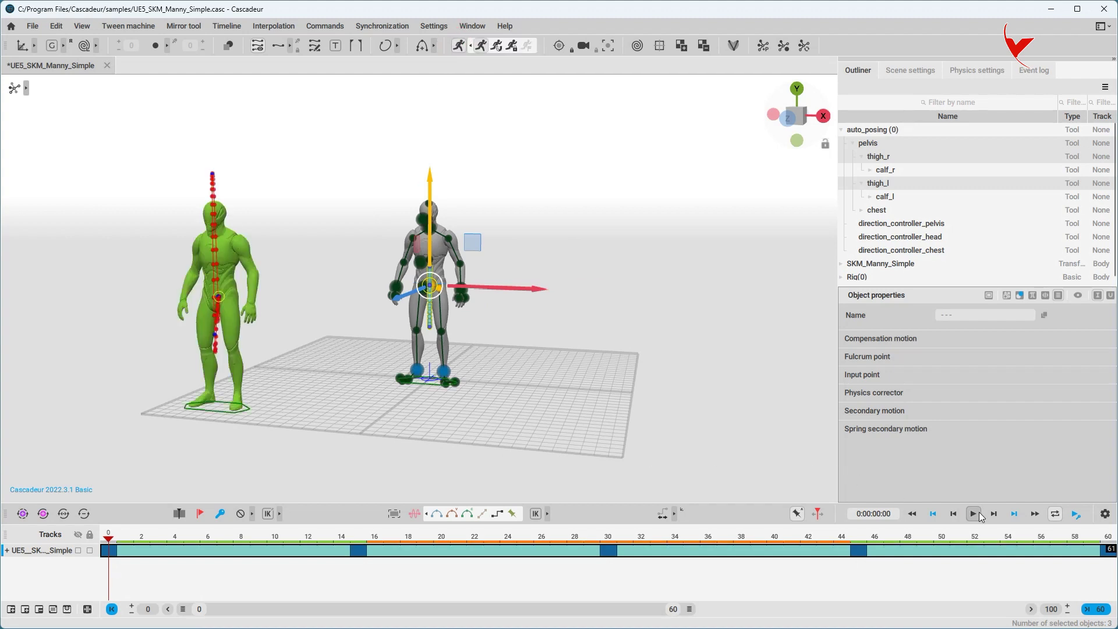
pyautogui.click(981, 516)
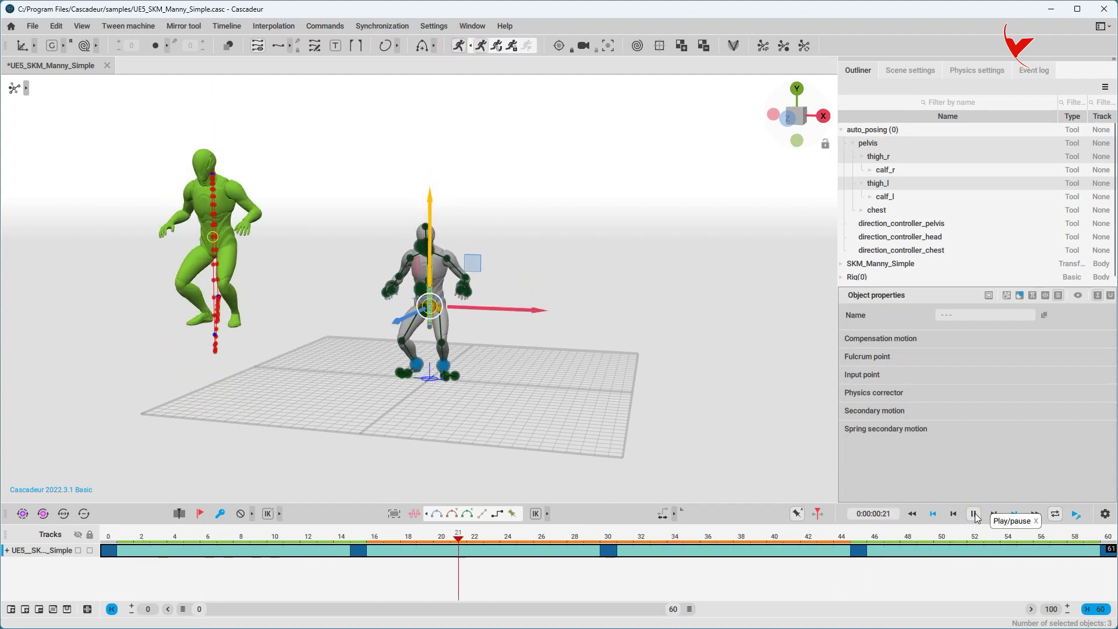
pyautogui.click(974, 515)
# Step: Remove five frames between the jump peak at frame 30 and the landing key at frame 45, and play the result
pyautogui.click(679, 552)
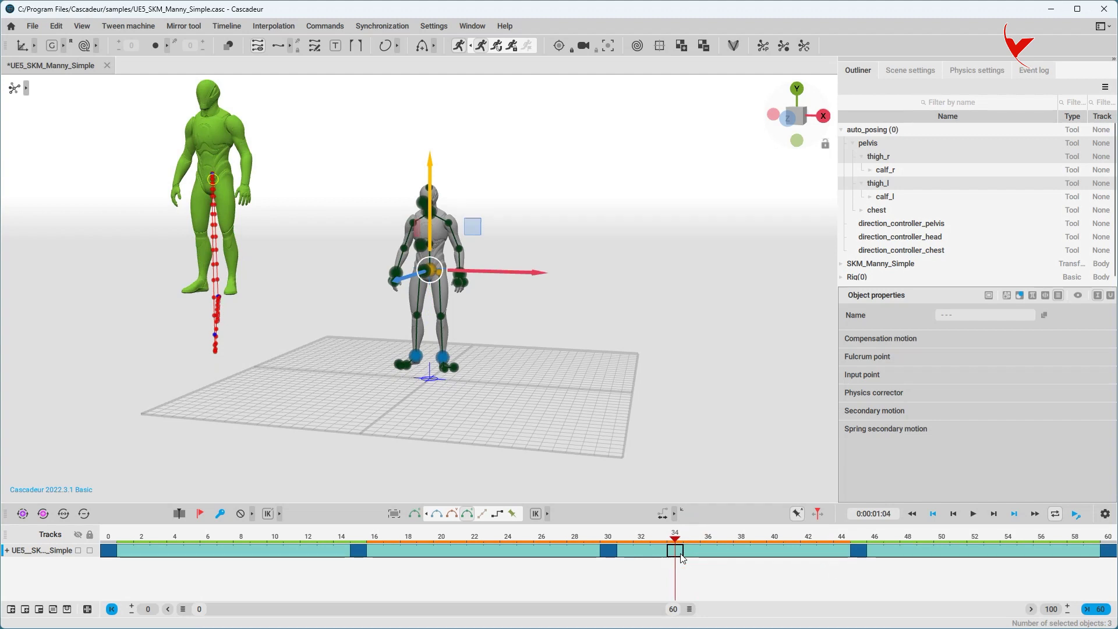
pyautogui.press('-')
pyautogui.press('-')
pyautogui.press('-')
pyautogui.press('-')
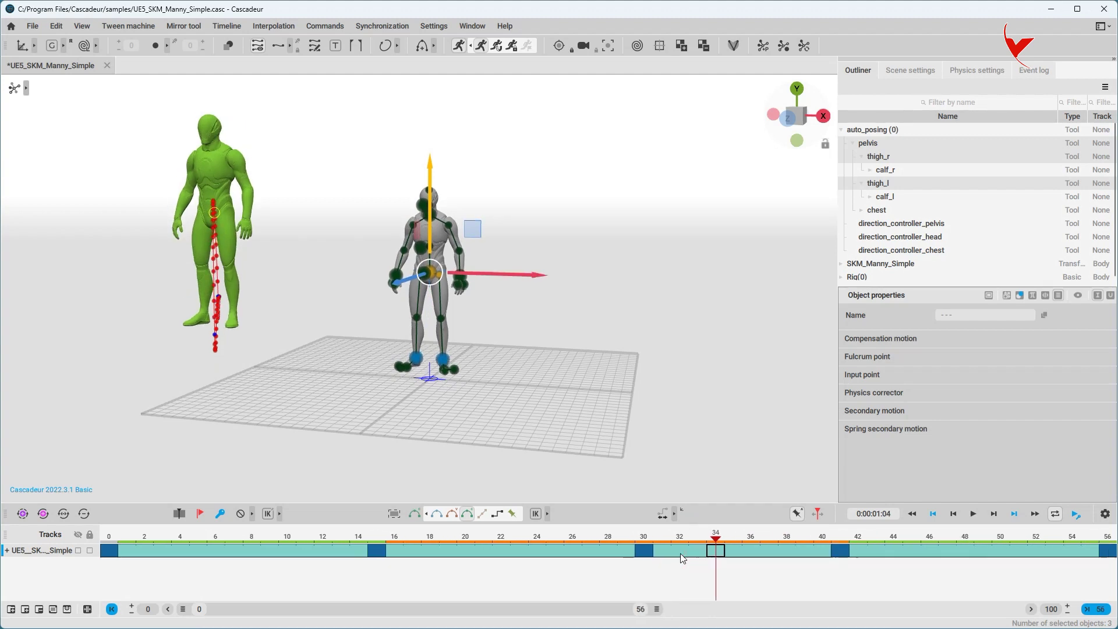
pyautogui.scroll(-1, 683, 558)
pyautogui.click(974, 514)
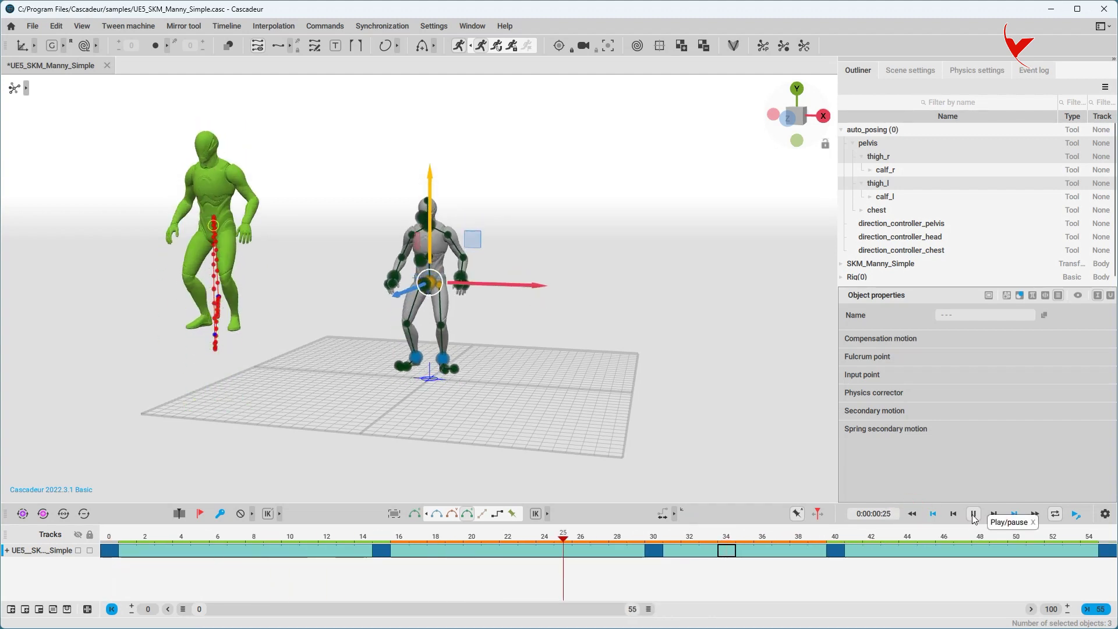
pyautogui.click(973, 515)
# Step: Remove four frames between the crouch key at frame 15 and the jump peak, and play the shortened animation
pyautogui.click(491, 551)
pyautogui.scroll(-3, 491, 554)
pyautogui.scroll(-1, 490, 549)
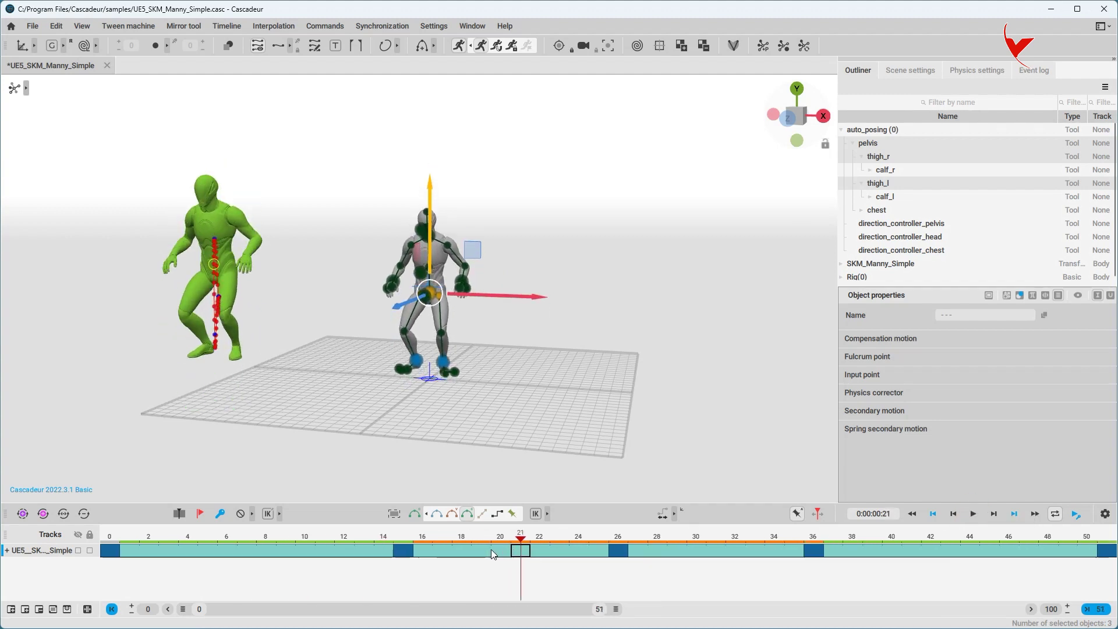
pyautogui.click(974, 515)
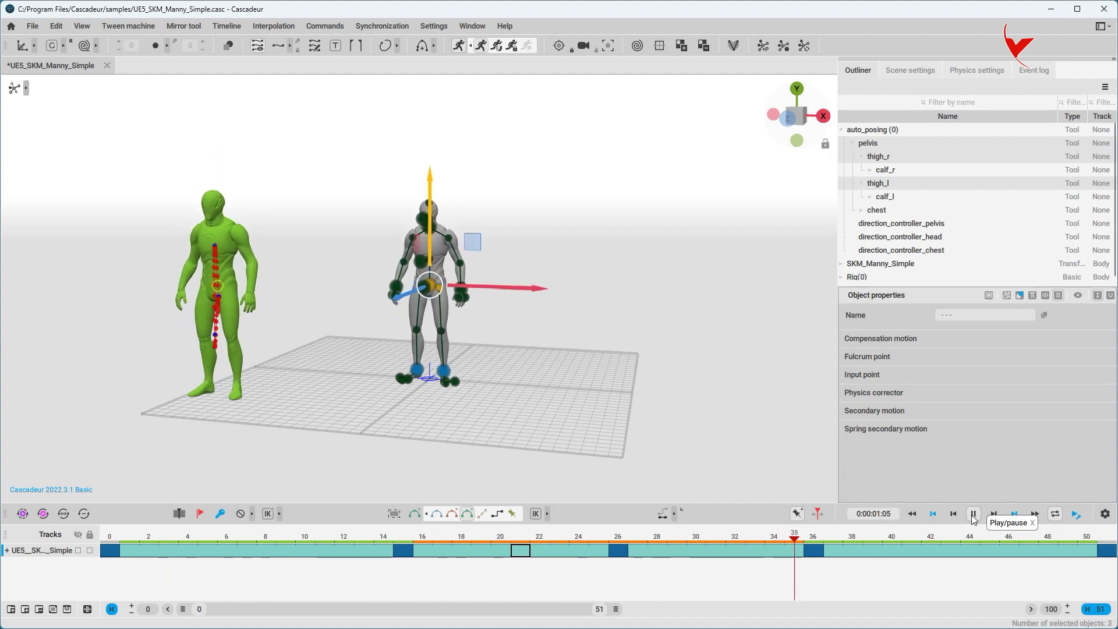
pyautogui.click(913, 515)
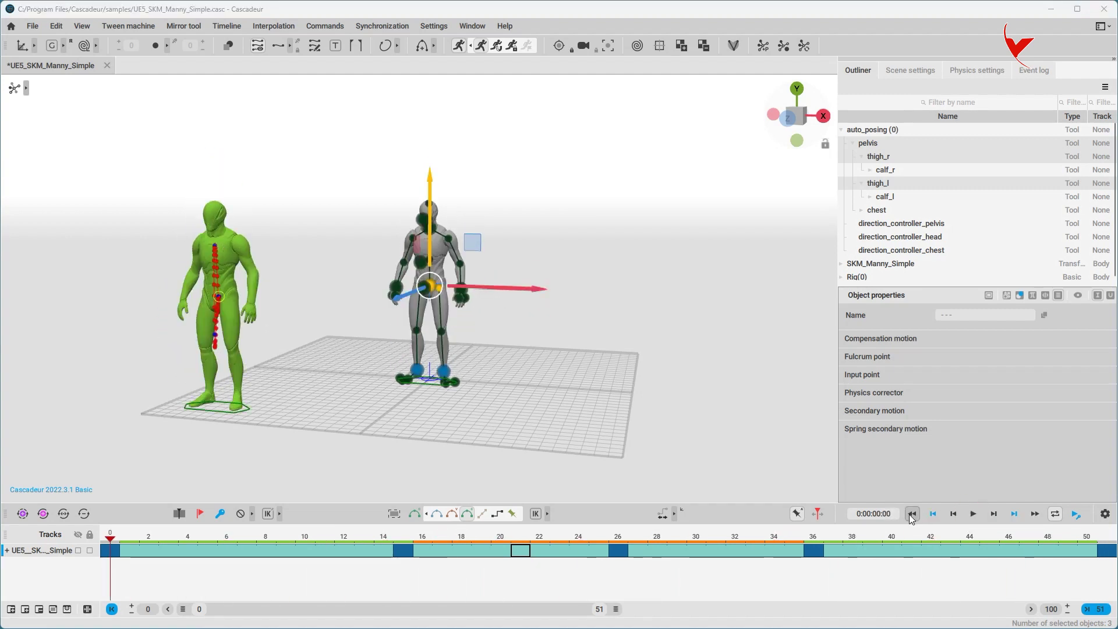
# Step: Snap the character's animation to Auto Physics, play it through, and turn off the physics preview figure
pyautogui.click(498, 51)
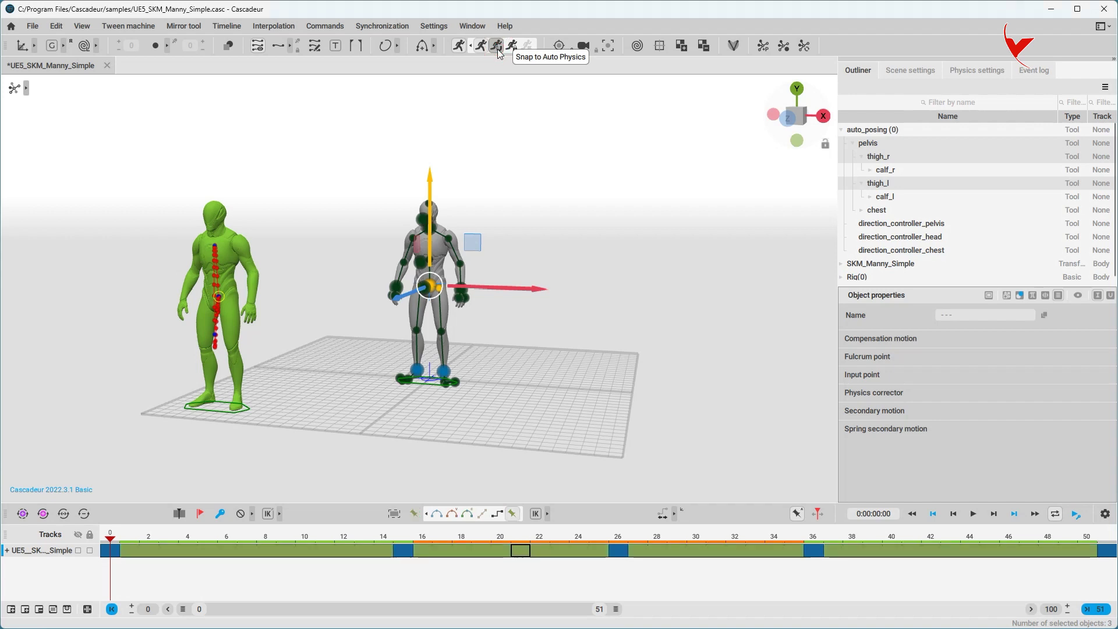
pyautogui.click(973, 514)
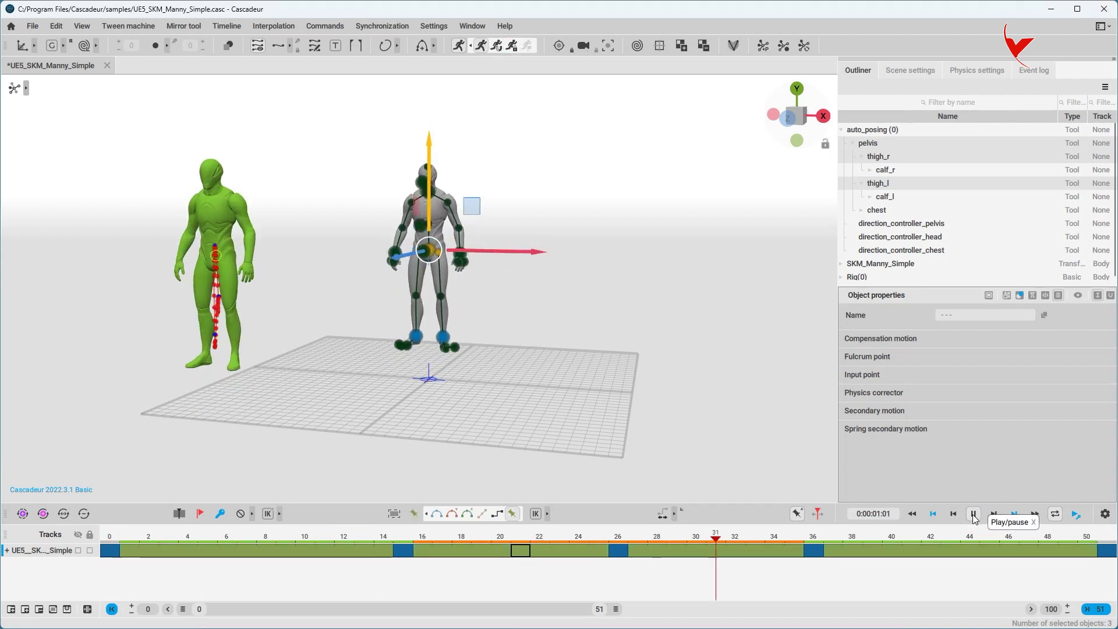
pyautogui.click(971, 515)
pyautogui.click(912, 515)
pyautogui.click(460, 47)
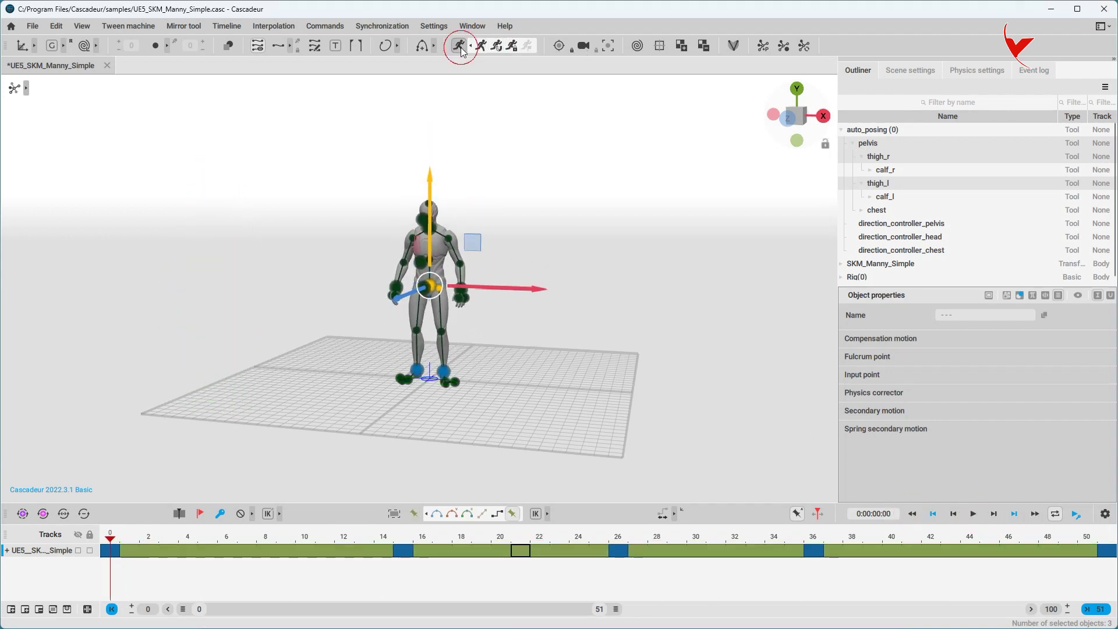
# Step: Switch the viewport to the mode that hides the rig controls and play the finished jump from the start
pyautogui.click(26, 88)
pyautogui.click(36, 88)
pyautogui.click(320, 184)
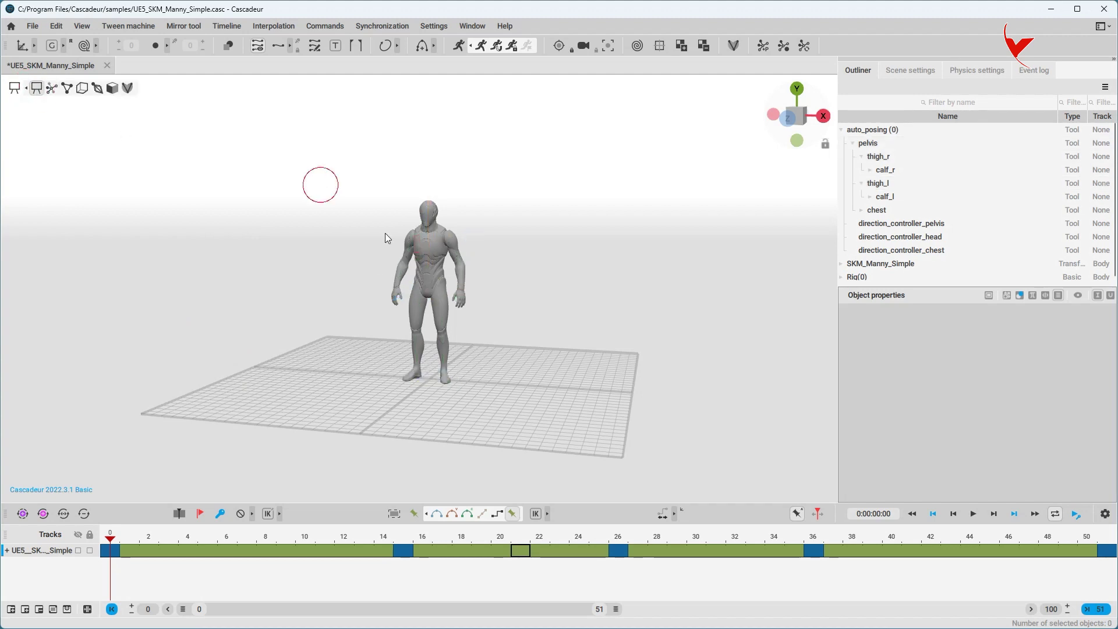
pyautogui.click(974, 515)
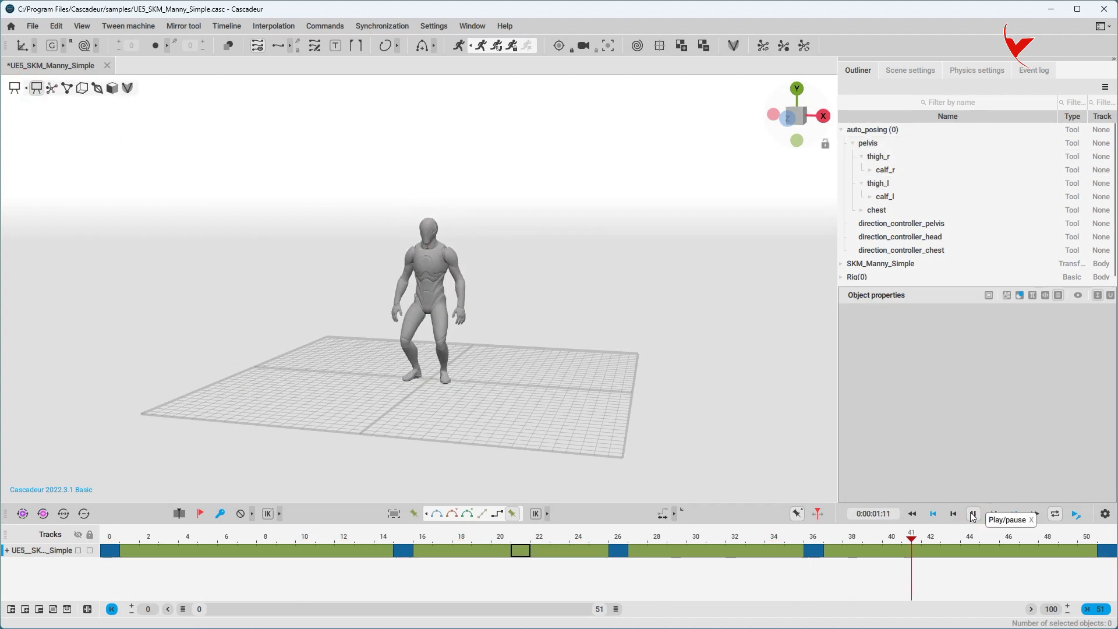
pyautogui.click(973, 515)
pyautogui.click(913, 515)
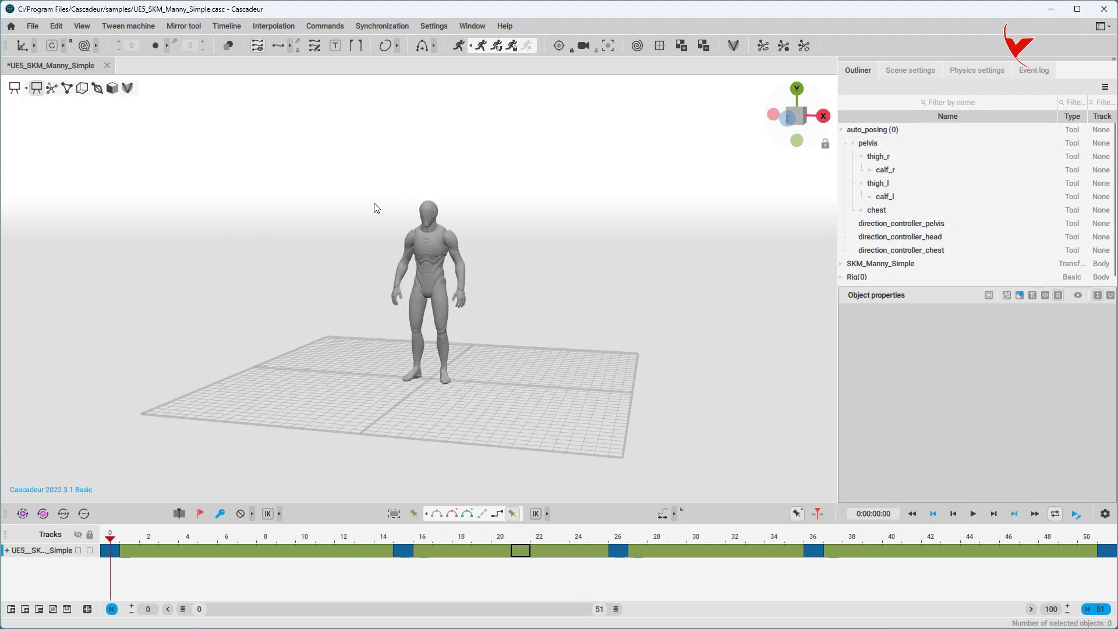
# Step: Export the animation without meshes as Cascedeur_AnimTest.fbx
pyautogui.click(33, 25)
pyautogui.moveTo(62, 150)
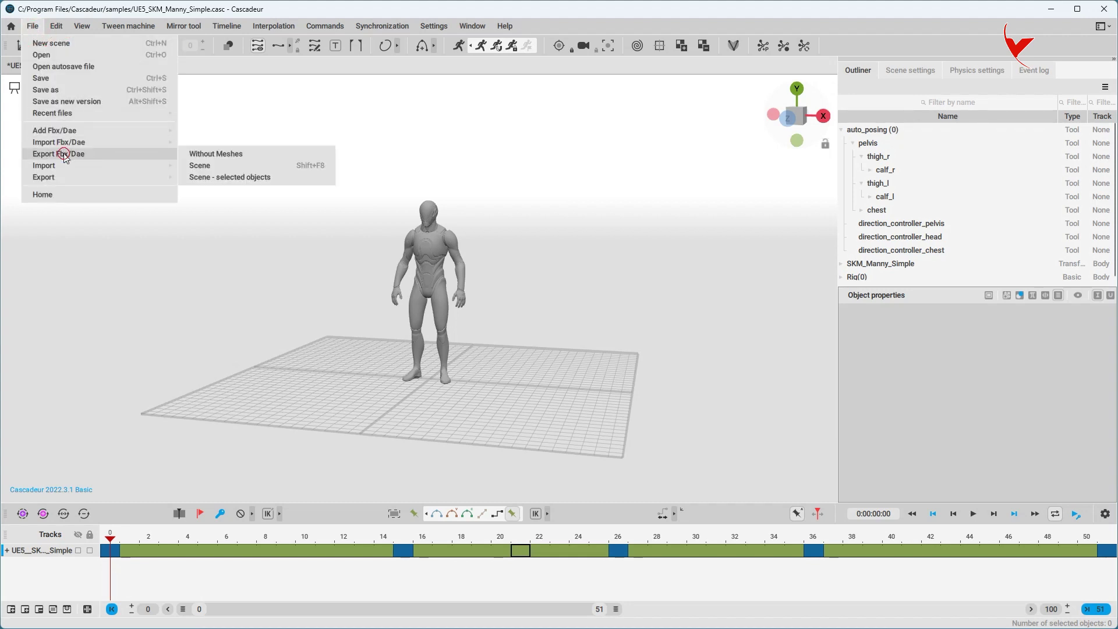
pyautogui.click(192, 152)
pyautogui.click(589, 415)
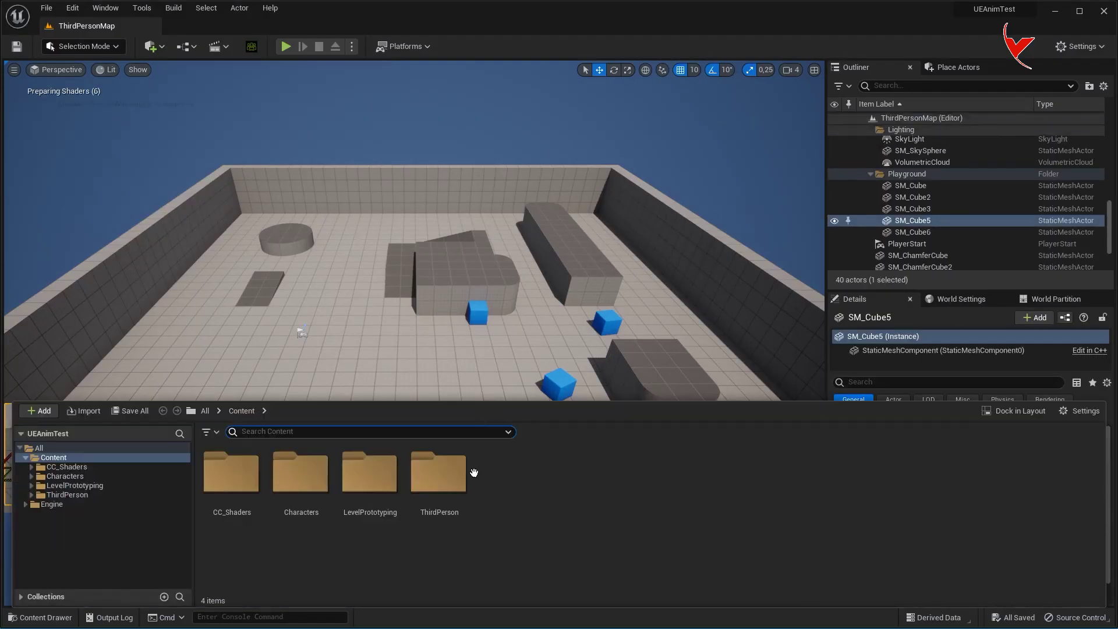
# Step: Switch to Unreal Engine, create a folder named Anim in the project's Content folder, and open it
pyautogui.rightClick(512, 508)
pyautogui.moveTo(560, 290)
pyautogui.click(560, 155)
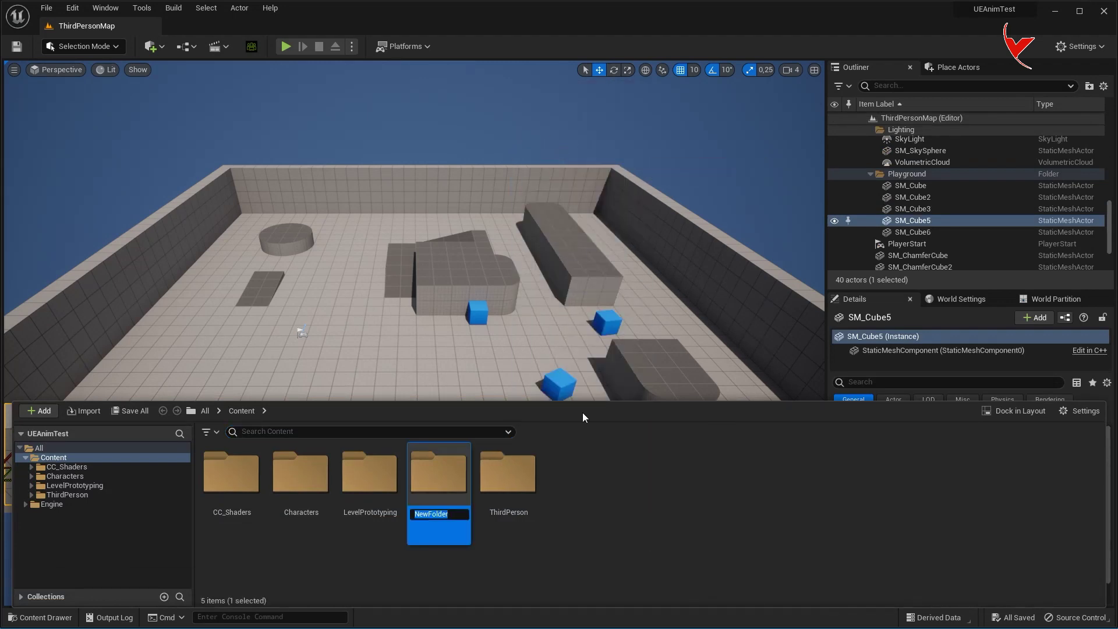
pyautogui.write('Anim')
pyautogui.press('Return')
pyautogui.press('Return')
# Step: Create a subfolder named cascadeur inside the Anim folder and open it
pyautogui.rightClick(455, 521)
pyautogui.click(503, 168)
pyautogui.write('cascadeur')
pyautogui.press('Return')
pyautogui.press('Return')
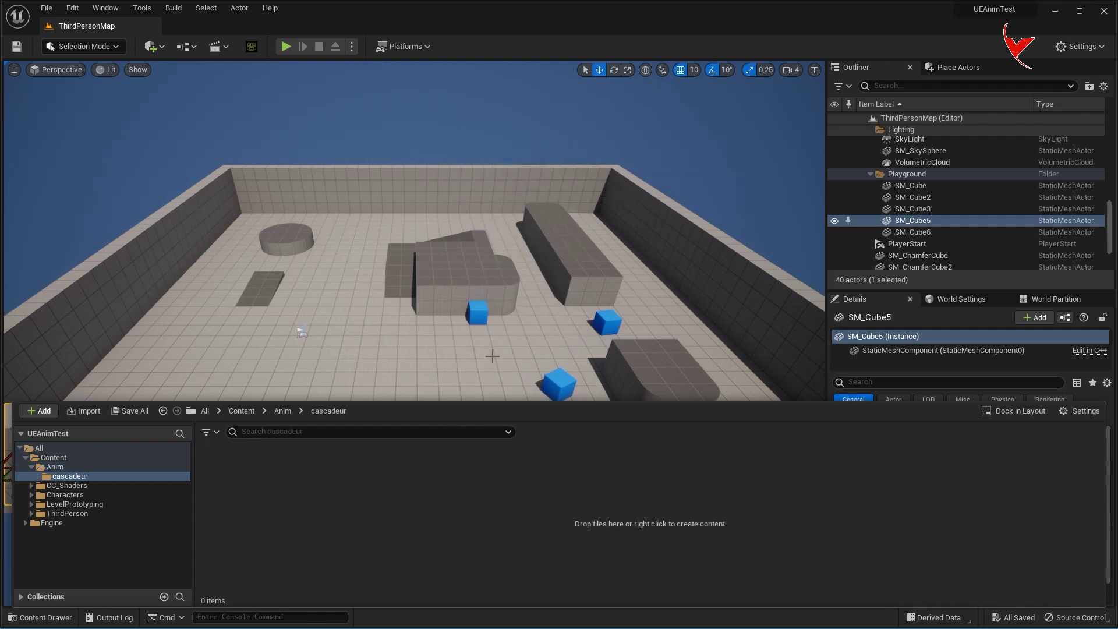
# Step: Import Cascedeur_AnimTest.fbx into the cascadeur folder using the SK_Mannequin skeleton
pyautogui.moveTo(984, 255); pyautogui.dragTo(385, 524)
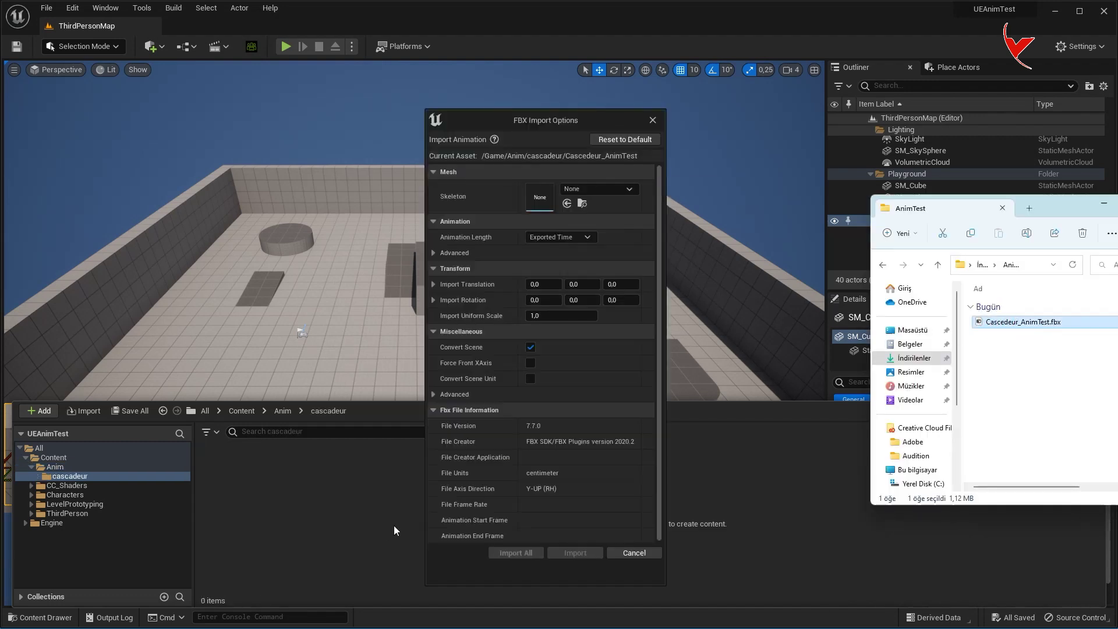
pyautogui.click(612, 190)
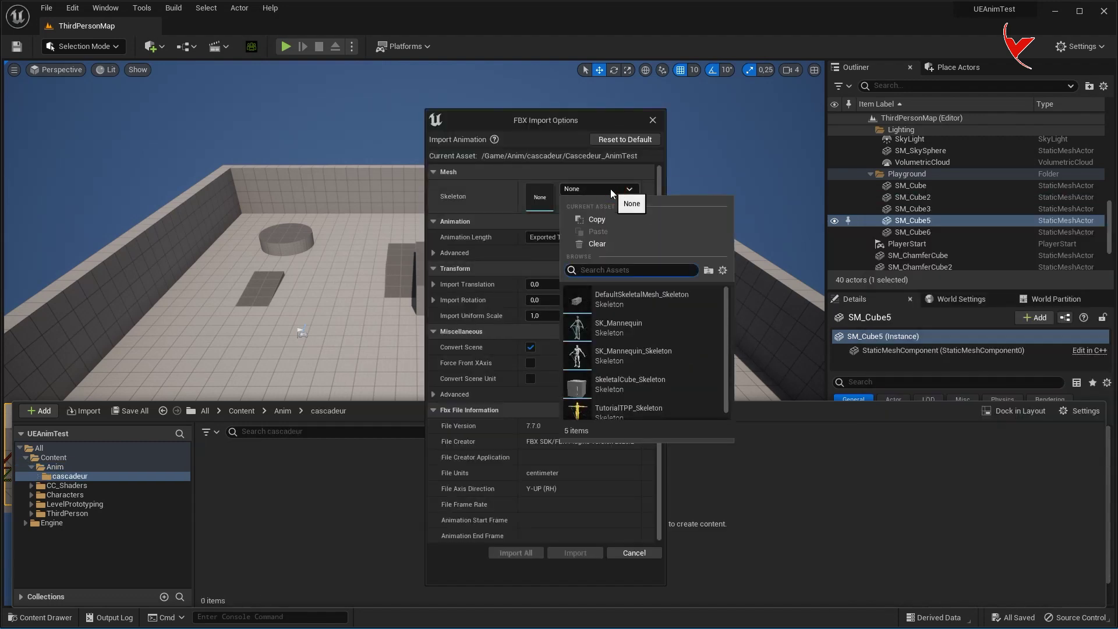
pyautogui.click(621, 326)
pyautogui.click(513, 552)
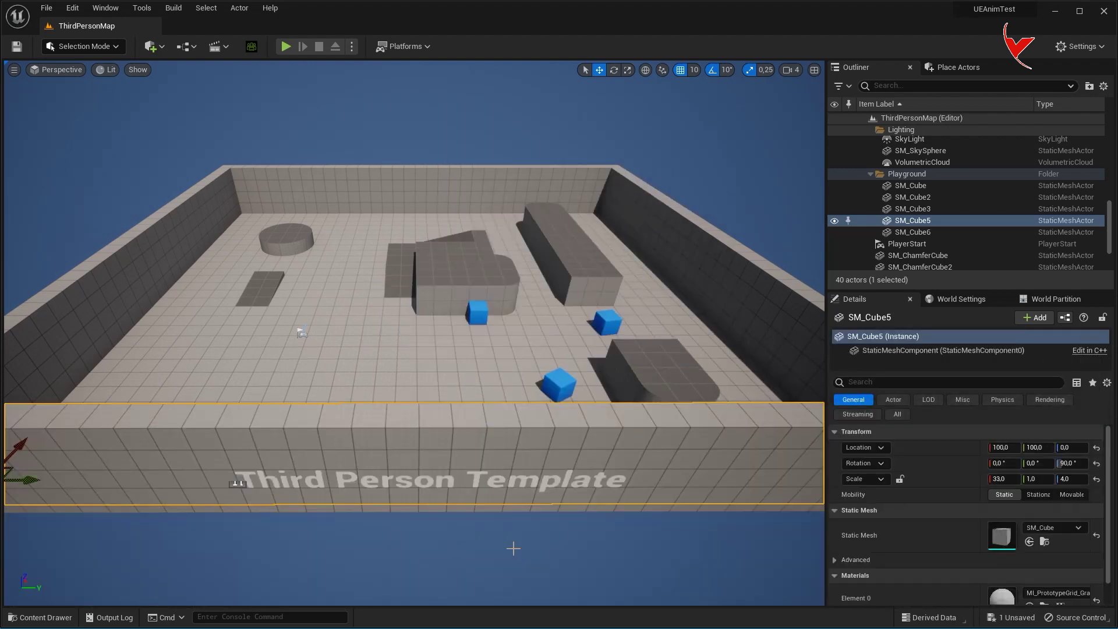
# Step: Place the Cascedeur_AnimTest animation on the level floor and focus the view on it
pyautogui.hotkey('ctrl', 'space')
pyautogui.moveTo(232, 490); pyautogui.dragTo(284, 338)
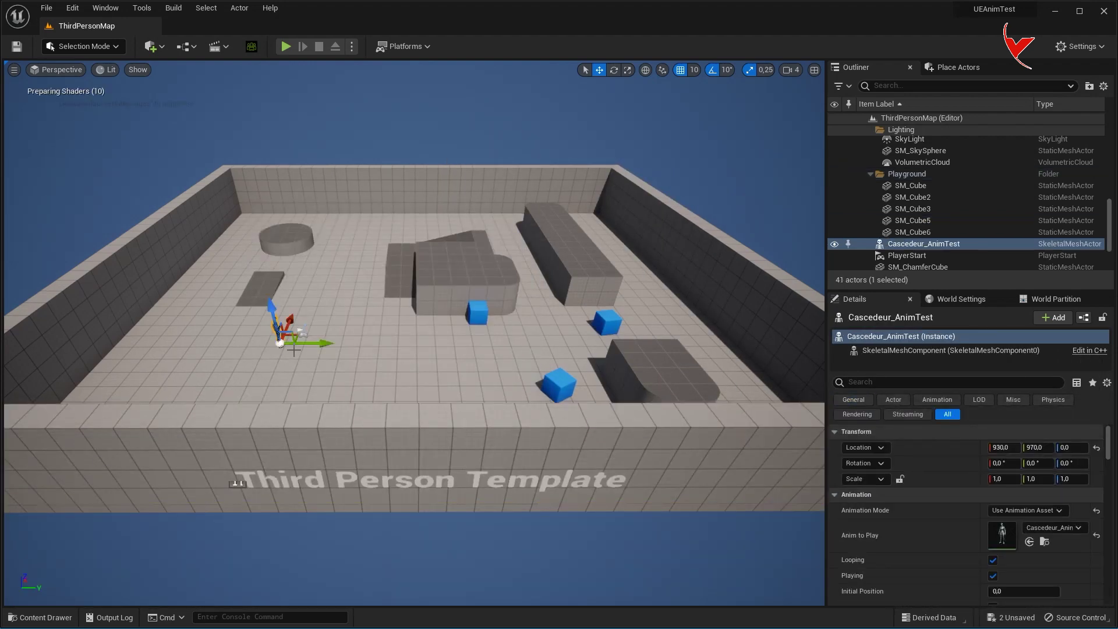
pyautogui.press('f')
pyautogui.moveTo(504, 317); pyautogui.dragTo(504, 316, button='right')
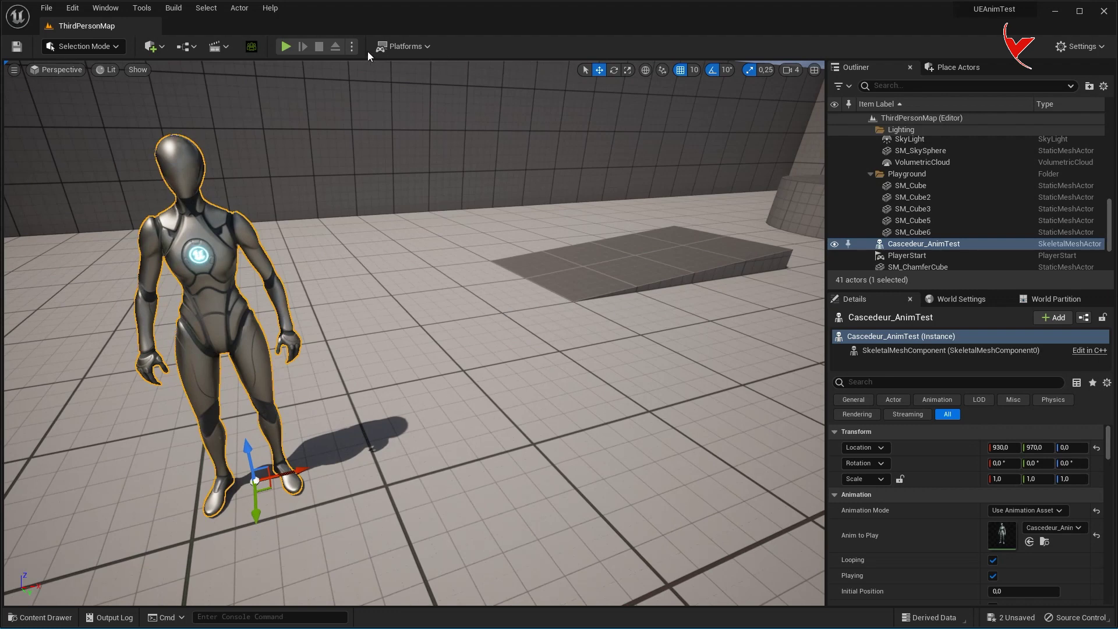
# Step: Run the level and watch the placed mannequin's jump animation from the front
pyautogui.click(352, 46)
pyautogui.click(374, 142)
pyautogui.click(479, 124)
pyautogui.moveTo(479, 125); pyautogui.dragTo(452, 186, button='right')
pyautogui.press('s')
pyautogui.click(448, 78)
pyautogui.press('q')
pyautogui.press('e')
pyautogui.press('w')
pyautogui.moveTo(524, 97); pyautogui.dragTo(524, 64, button='right')
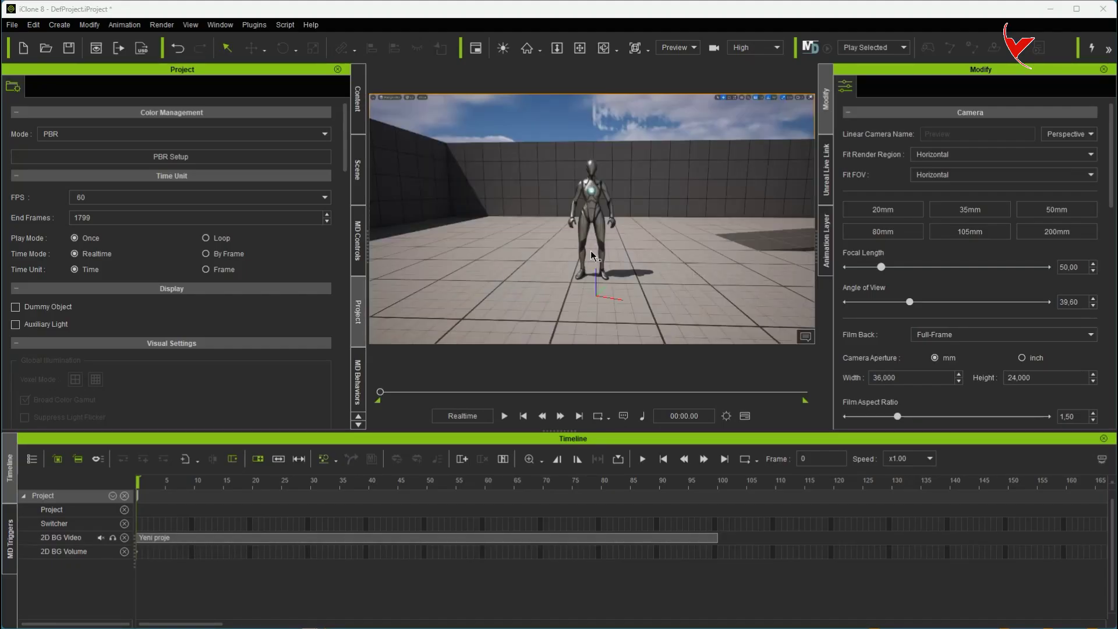
# Step: Switch to iClone, search the Actor content for "dummy", and load Motion Dummy_Male into the scene
pyautogui.click(363, 119)
pyautogui.click(90, 268)
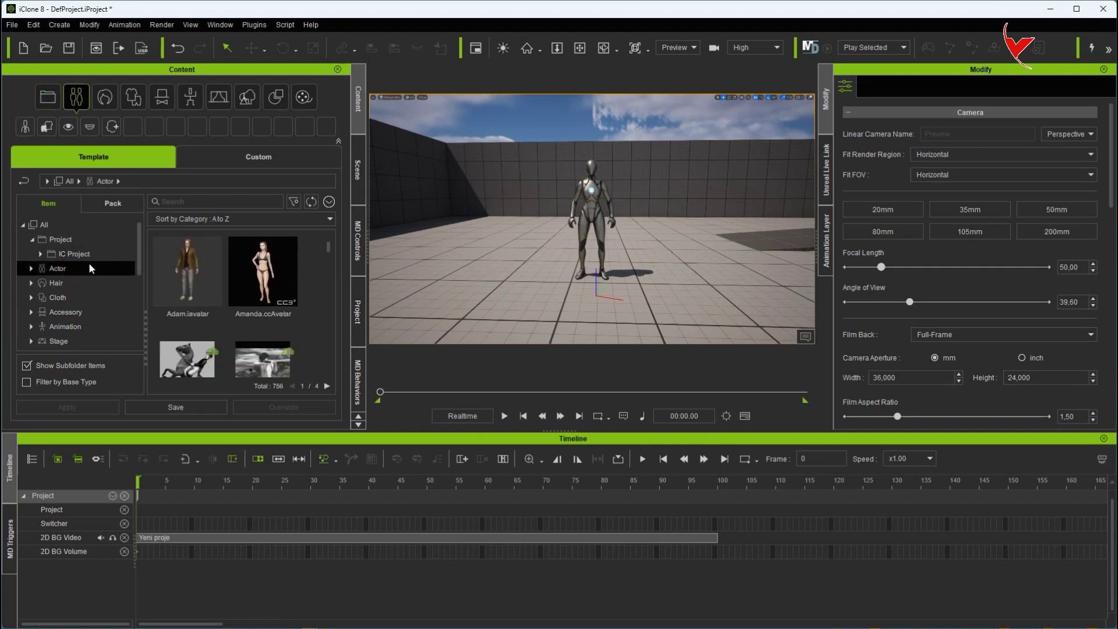
pyautogui.write('dummy')
pyautogui.doubleClick(267, 268)
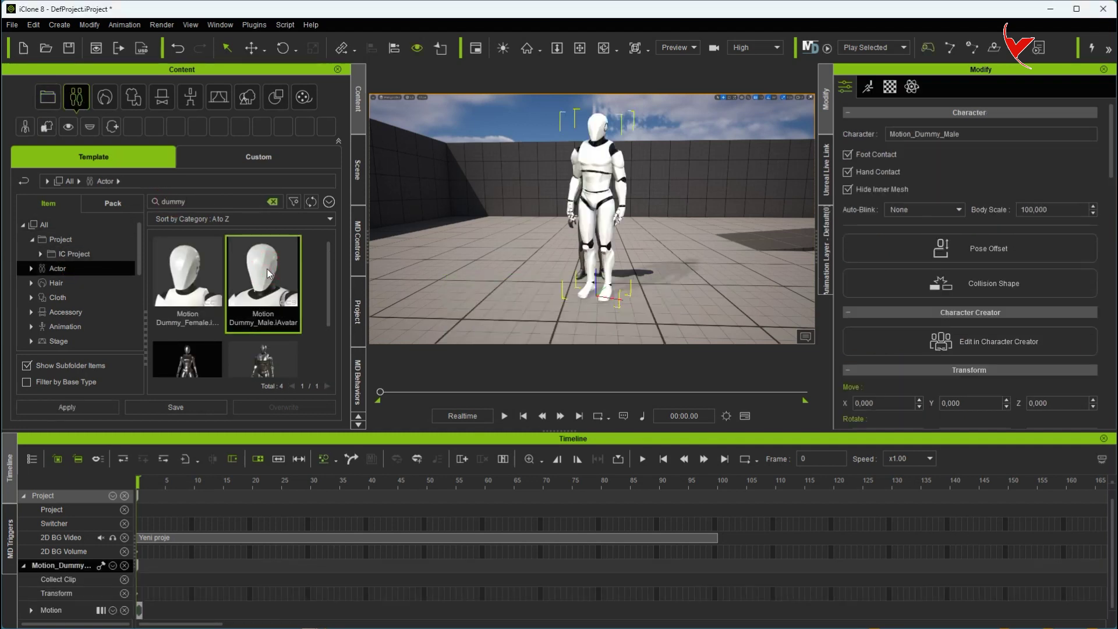
# Step: Open the Edit Motion Layer editor for the dummy and, with mirroring on, move the feet slightly apart at frame 0
pyautogui.press('f')
pyautogui.scroll(-6, 602, 253)
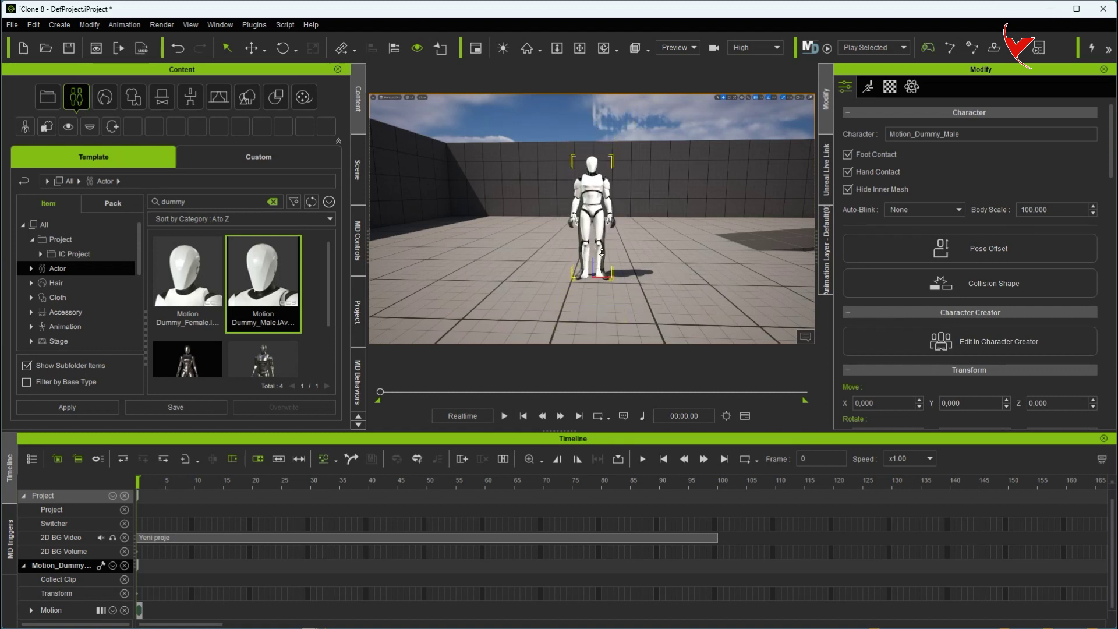
pyautogui.click(124, 25)
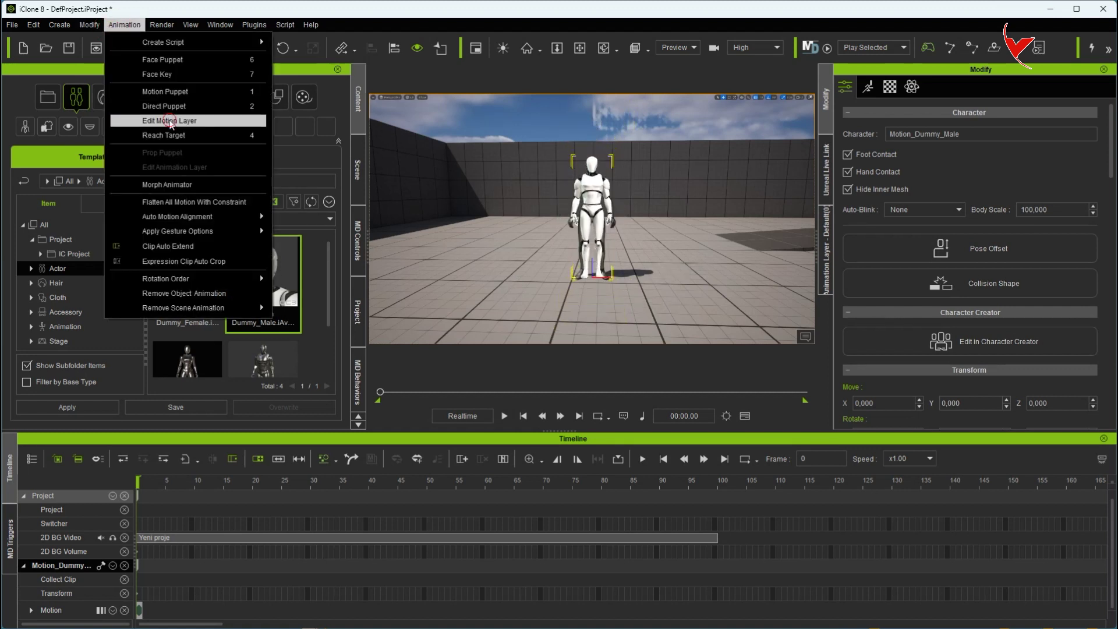
pyautogui.click(170, 122)
pyautogui.moveTo(171, 124); pyautogui.dragTo(255, 137)
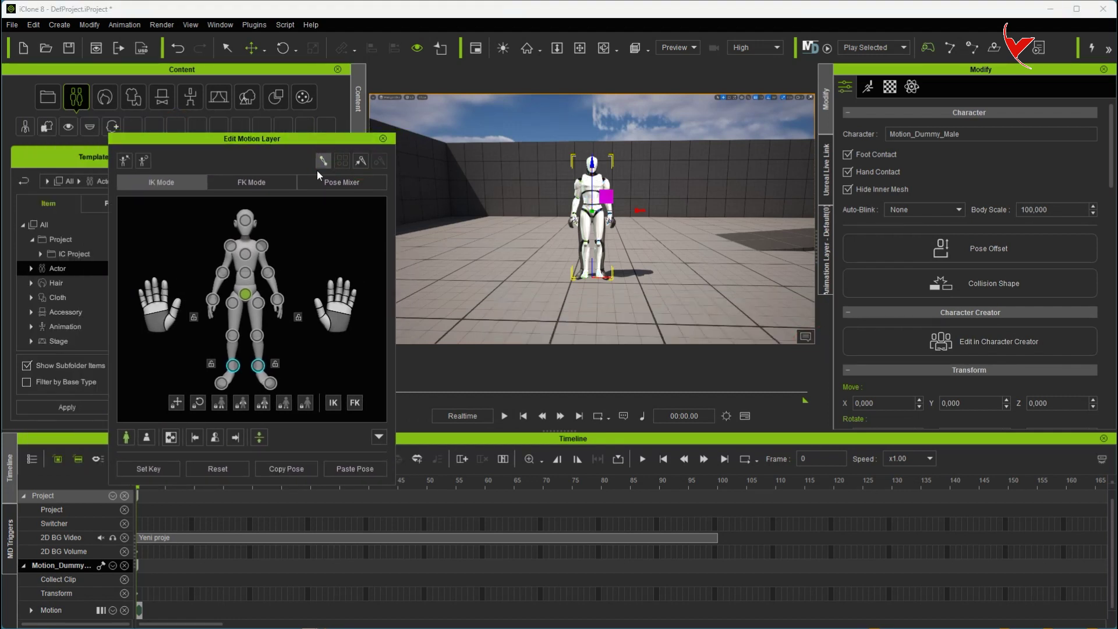
pyautogui.click(260, 365)
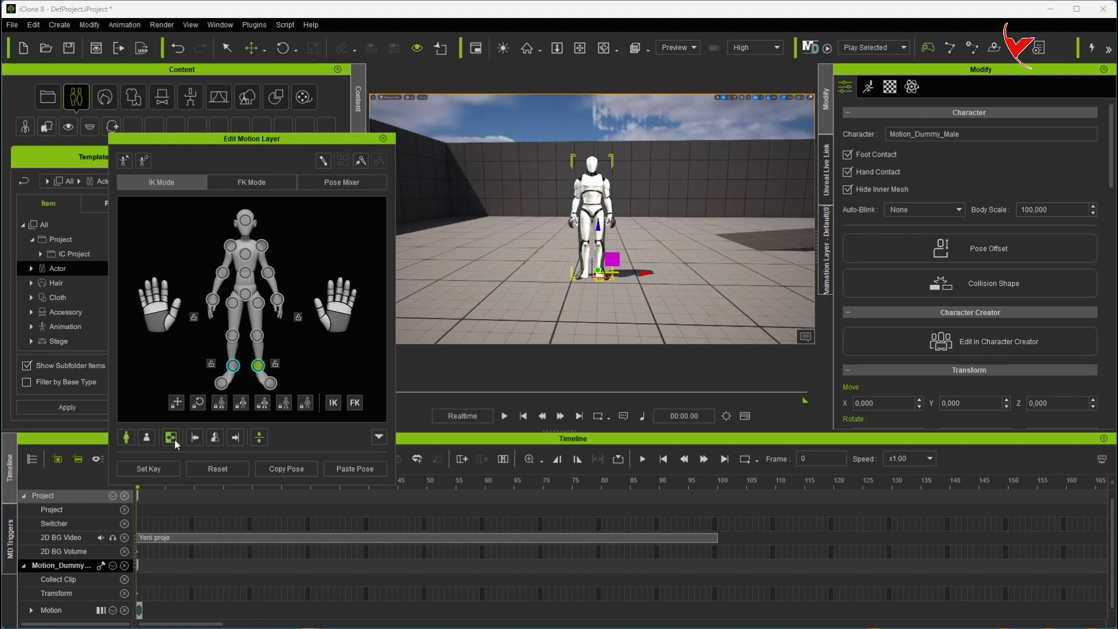
pyautogui.moveTo(645, 272); pyautogui.dragTo(652, 272)
# Step: Rotate the mirrored upper arms slightly to refine the standing start pose, and keep the motion editor clear of the timeline
pyautogui.click(261, 245)
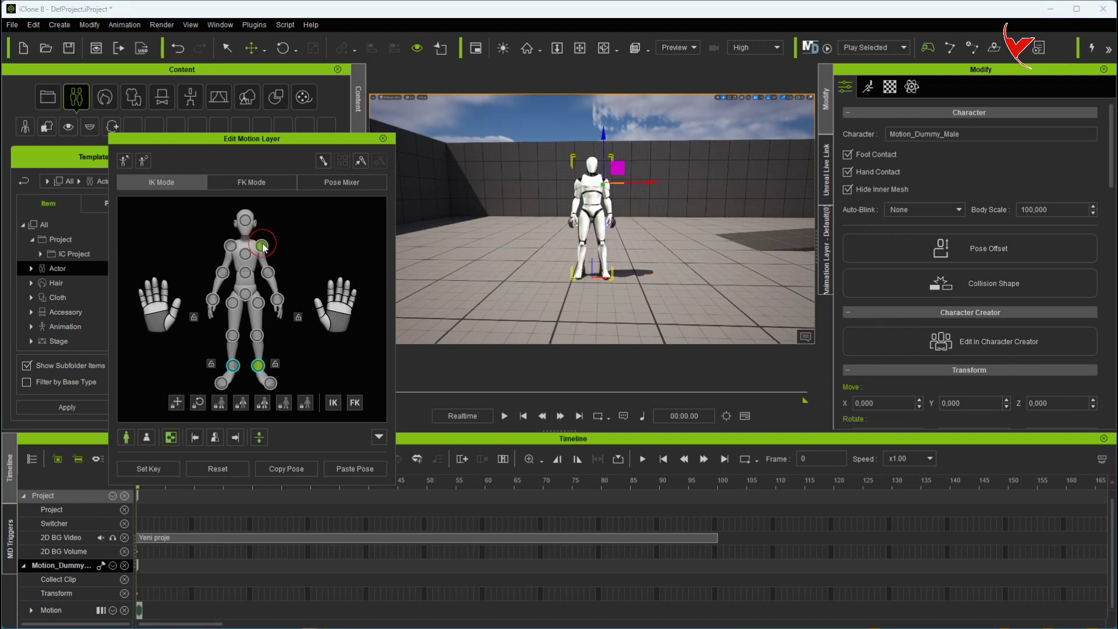
pyautogui.click(283, 48)
pyautogui.moveTo(629, 144); pyautogui.dragTo(624, 144)
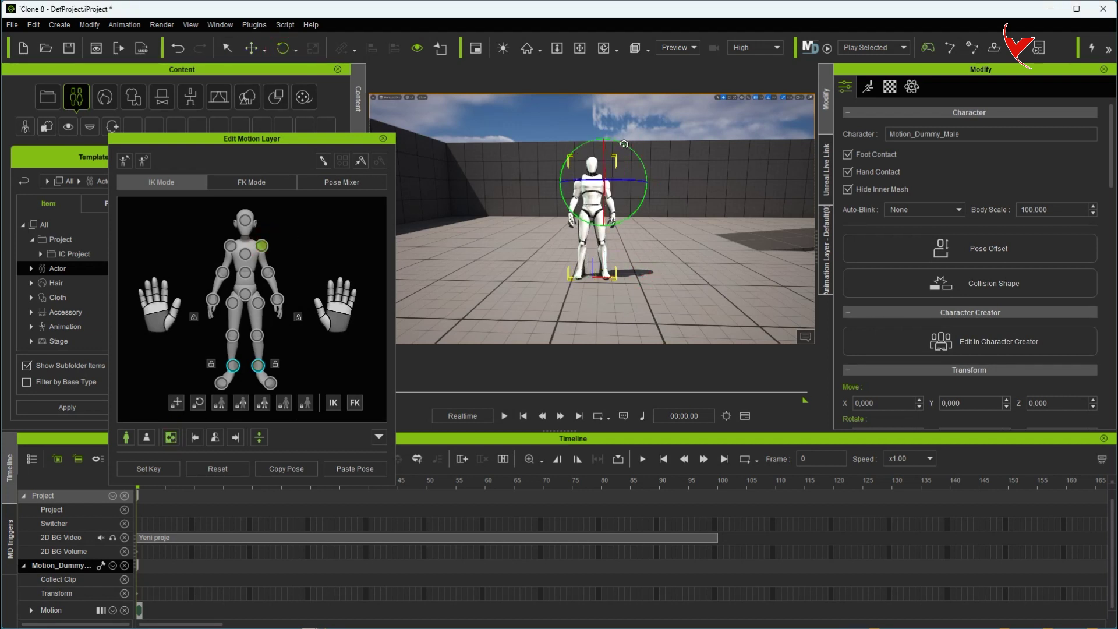
pyautogui.click(269, 274)
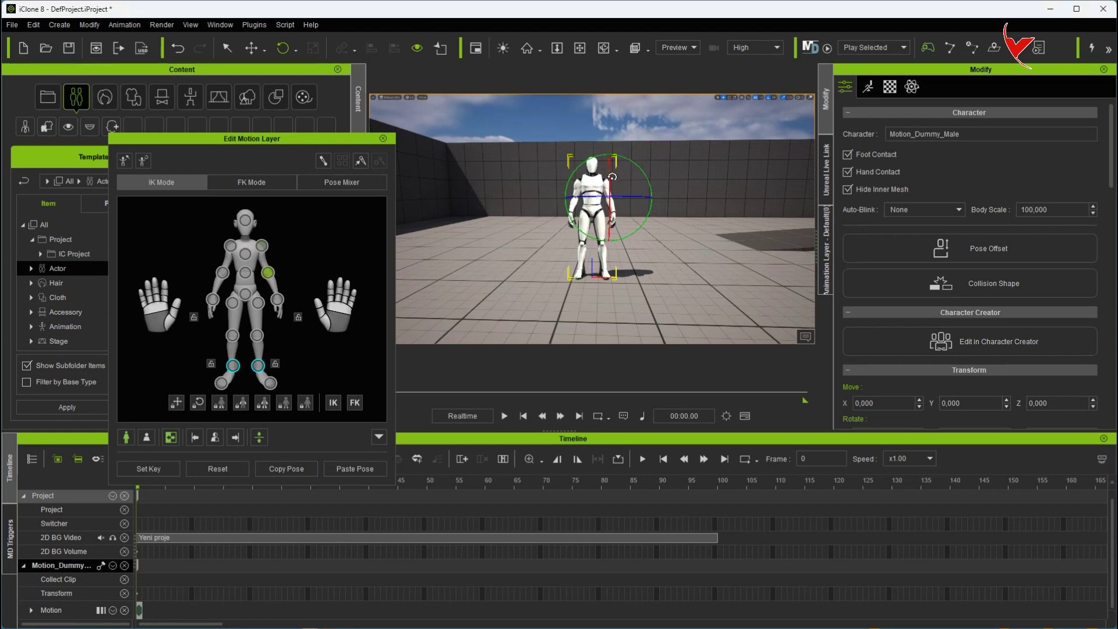
pyautogui.moveTo(319, 139); pyautogui.dragTo(288, 89)
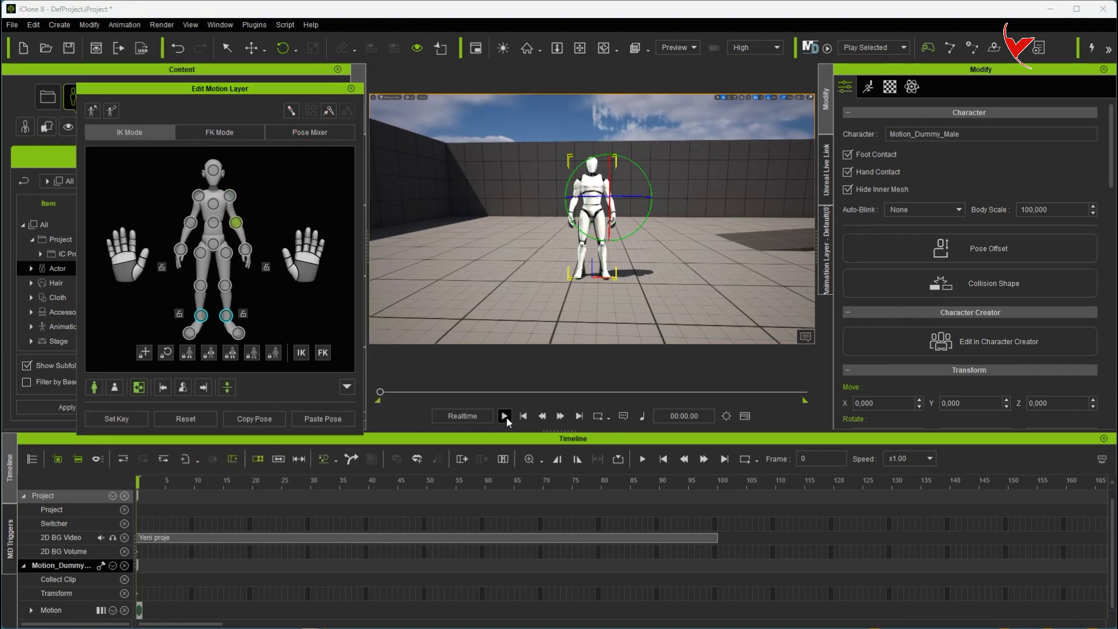
# Step: At frame 24, lower the hips into a deep crouch and move the mirrored knees slightly outward
pyautogui.moveTo(141, 482); pyautogui.dragTo(280, 485)
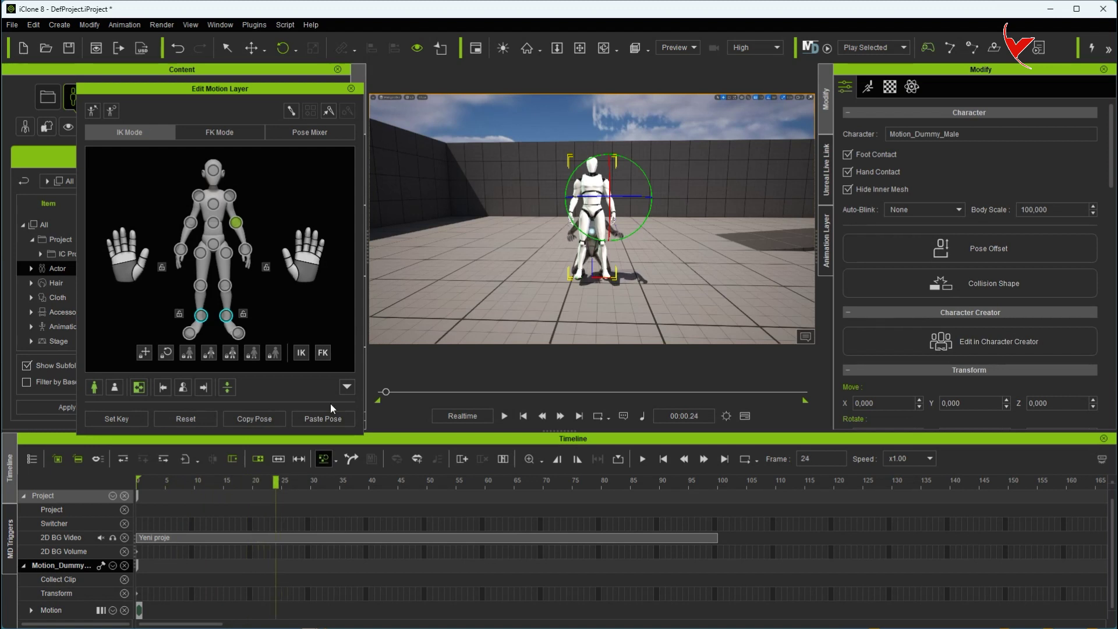
pyautogui.click(215, 249)
pyautogui.click(252, 48)
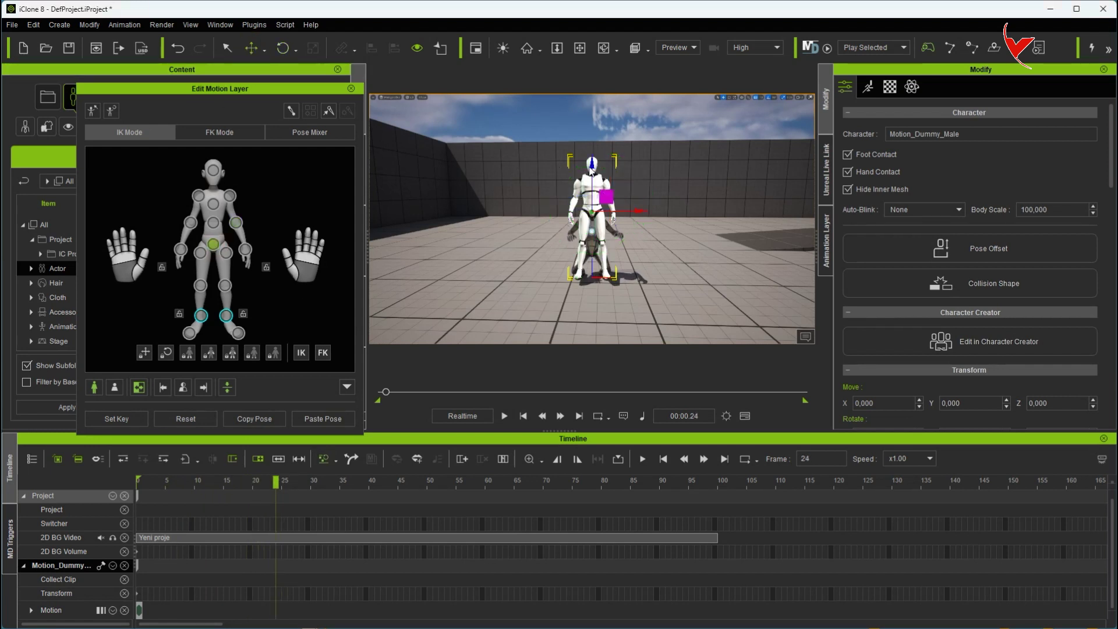
pyautogui.moveTo(592, 166); pyautogui.dragTo(588, 207)
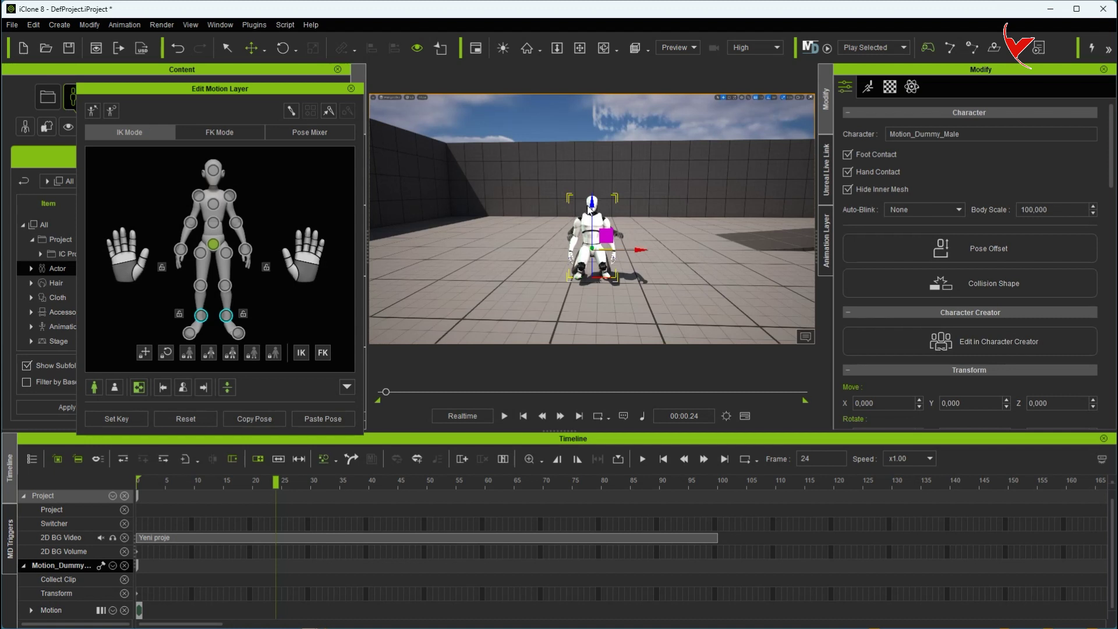
pyautogui.click(225, 286)
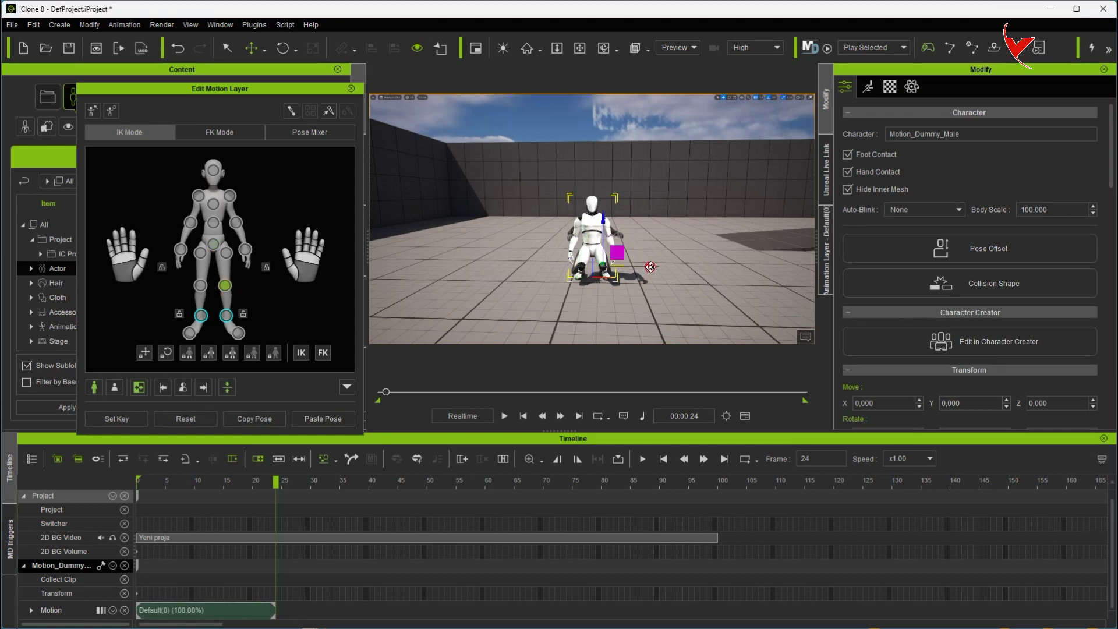
pyautogui.moveTo(650, 267); pyautogui.dragTo(655, 266)
# Step: Rotate the mirrored elbows and upper arms outward in the crouch pose at frame 24
pyautogui.click(236, 222)
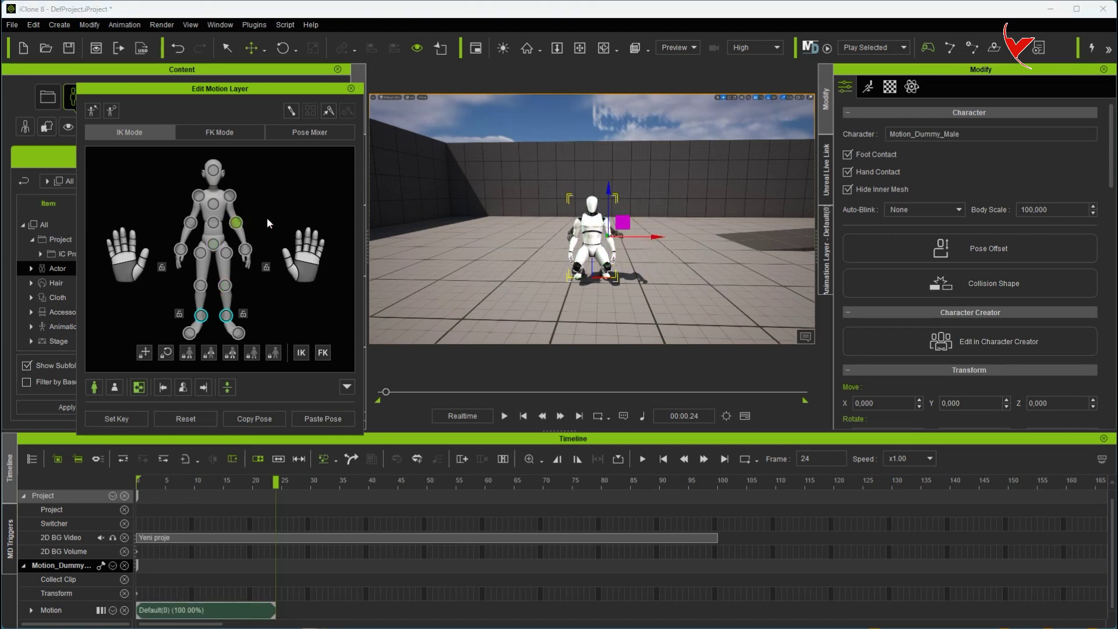
pyautogui.click(283, 47)
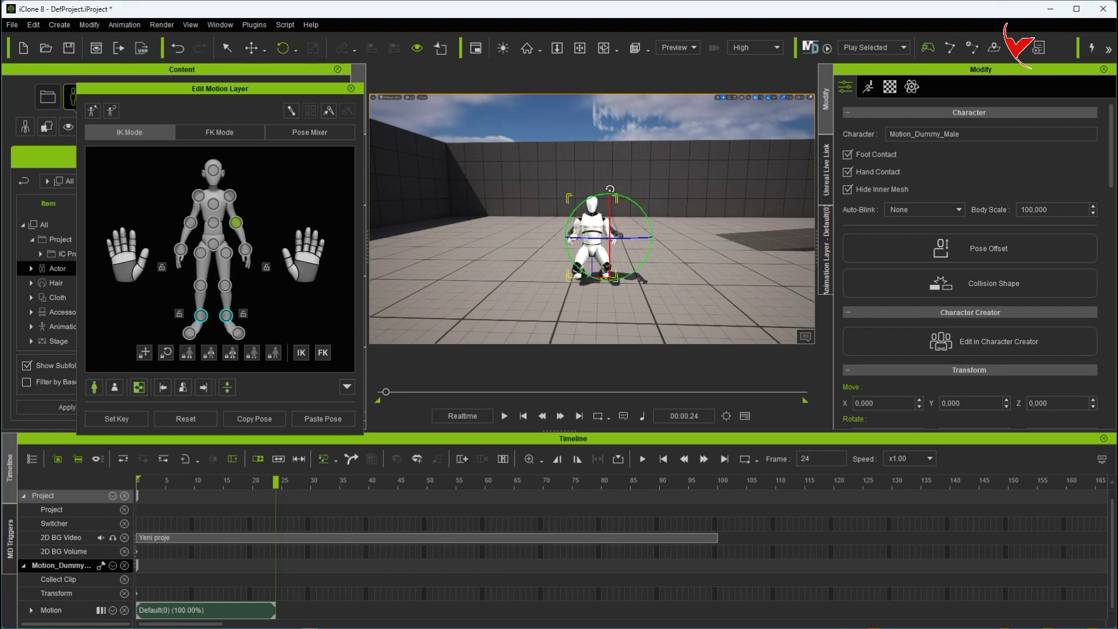
pyautogui.click(232, 197)
pyautogui.moveTo(617, 185); pyautogui.dragTo(607, 185)
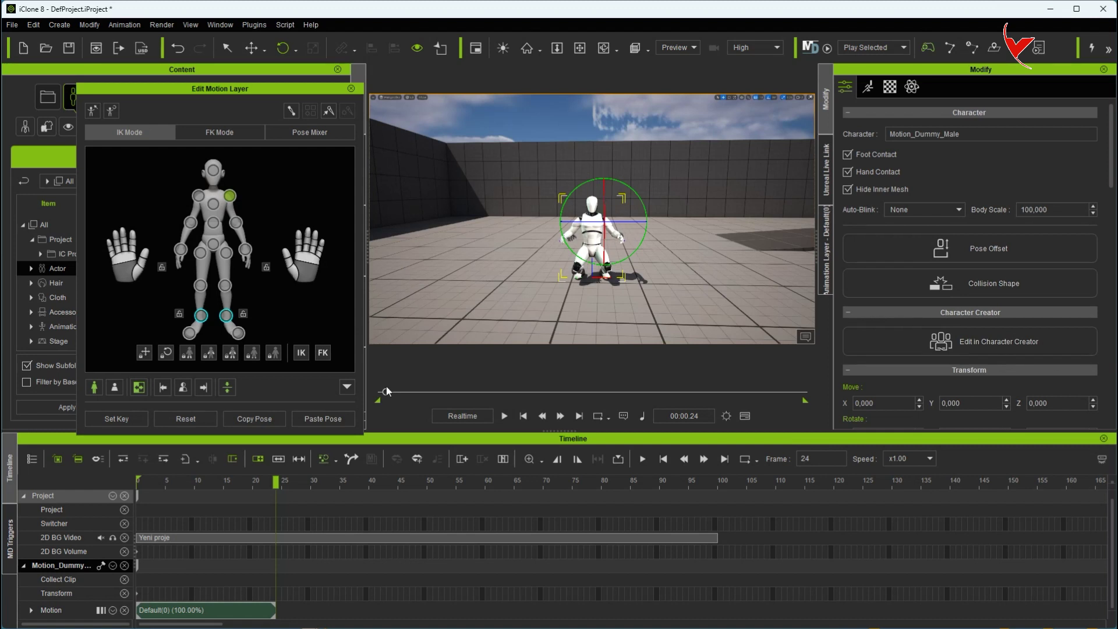
# Step: At frame 52, raise the hips so the dummy is in the air at the peak of the jump
pyautogui.moveTo(279, 483); pyautogui.dragTo(431, 483)
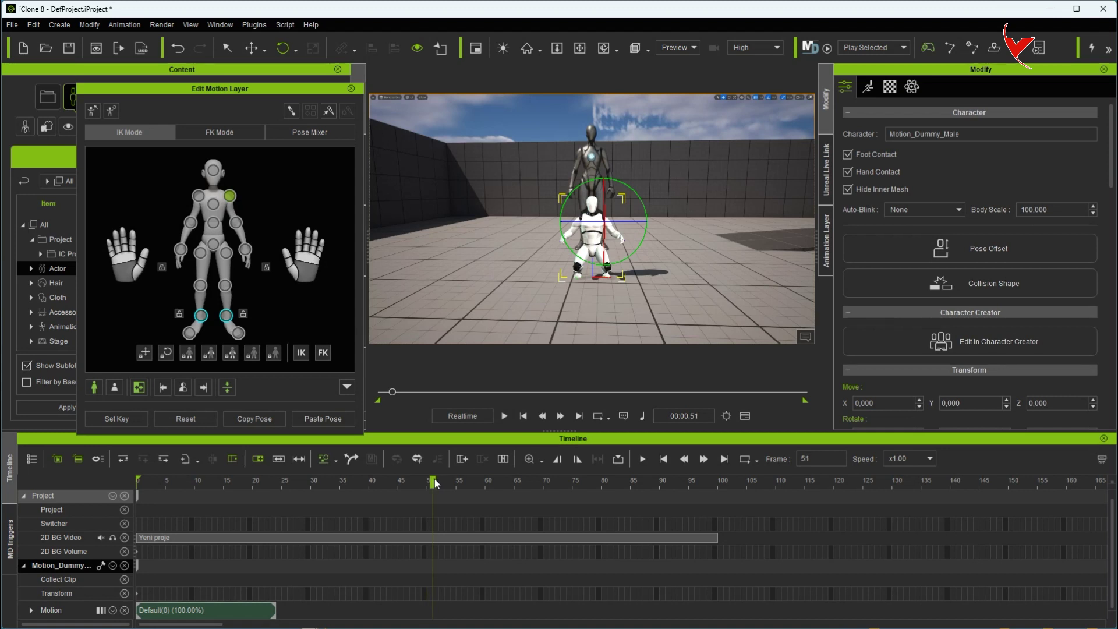
pyautogui.click(213, 244)
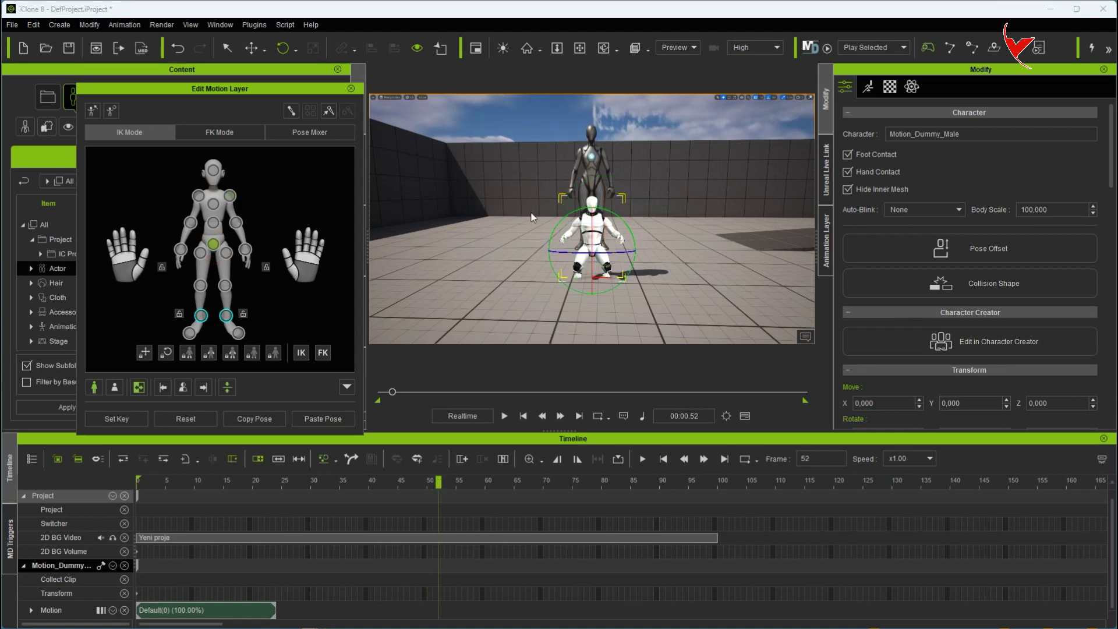
pyautogui.press('w')
pyautogui.moveTo(592, 205); pyautogui.dragTo(594, 136)
# Step: Rotate the mirrored upper arms back toward the body in the airborne pose at frame 52
pyautogui.click(236, 224)
pyautogui.click(282, 48)
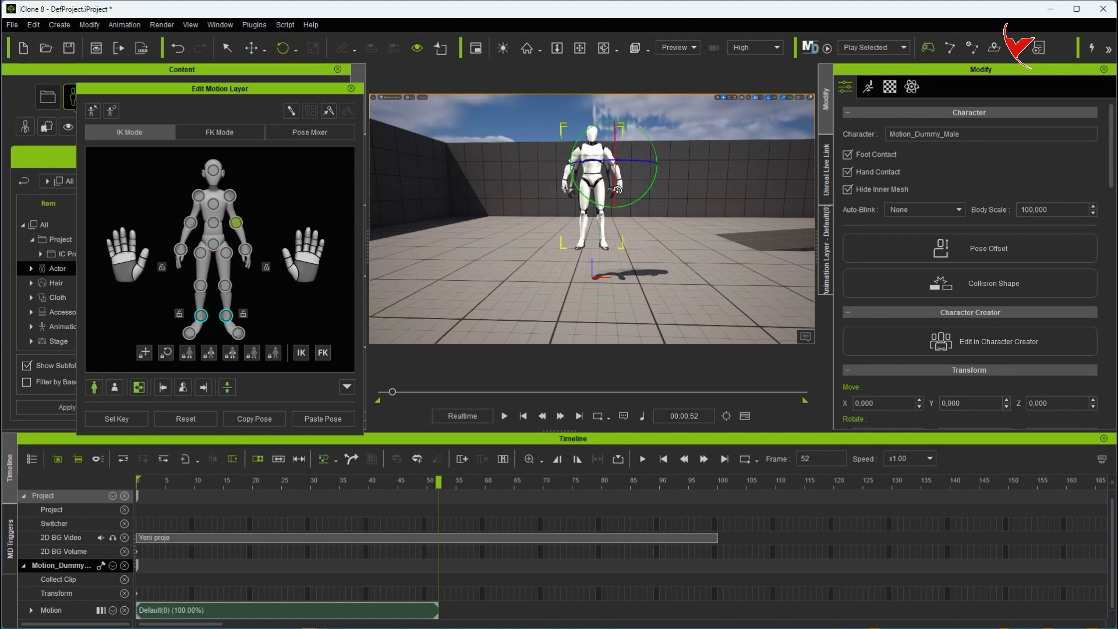
pyautogui.click(230, 196)
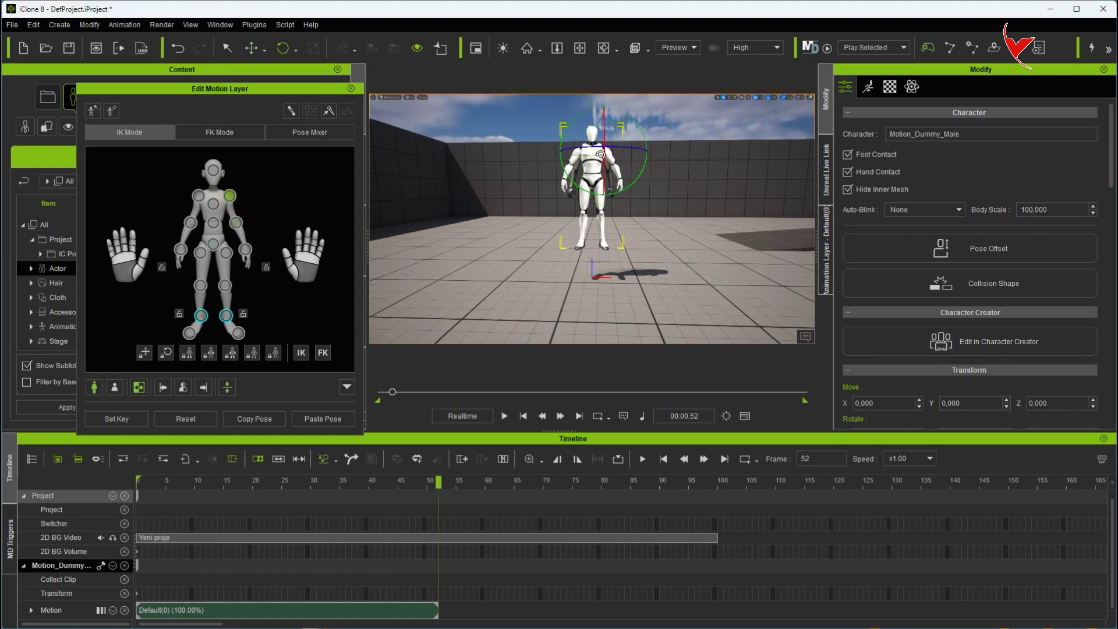
pyautogui.moveTo(649, 158); pyautogui.dragTo(642, 167)
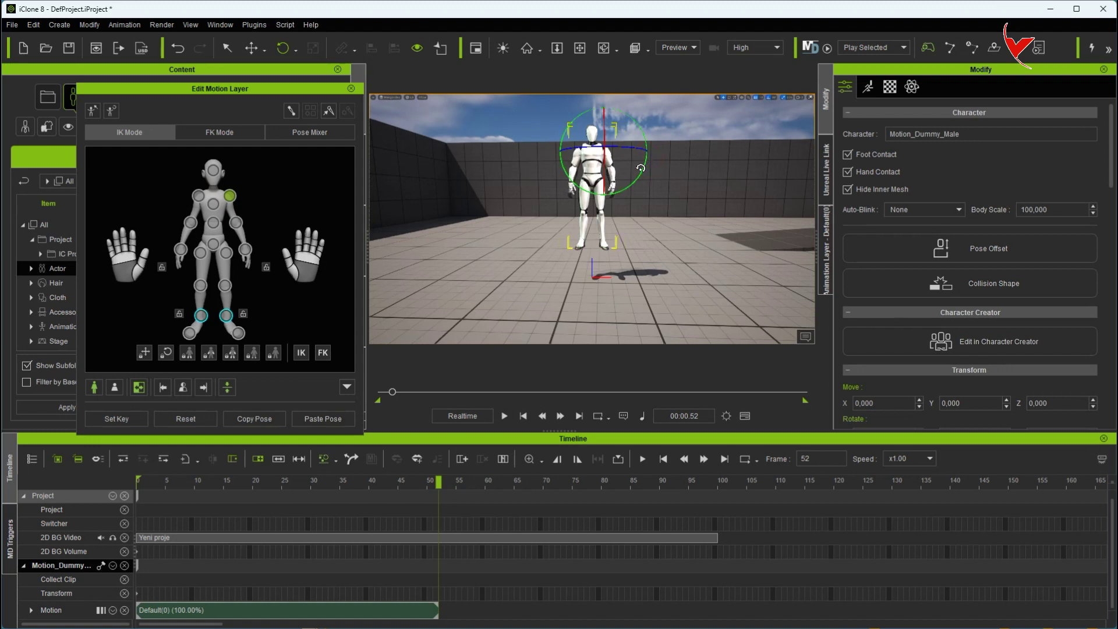
# Step: At frame 77, lower both feet to the floor for the landing pose
pyautogui.moveTo(439, 485); pyautogui.dragTo(589, 487)
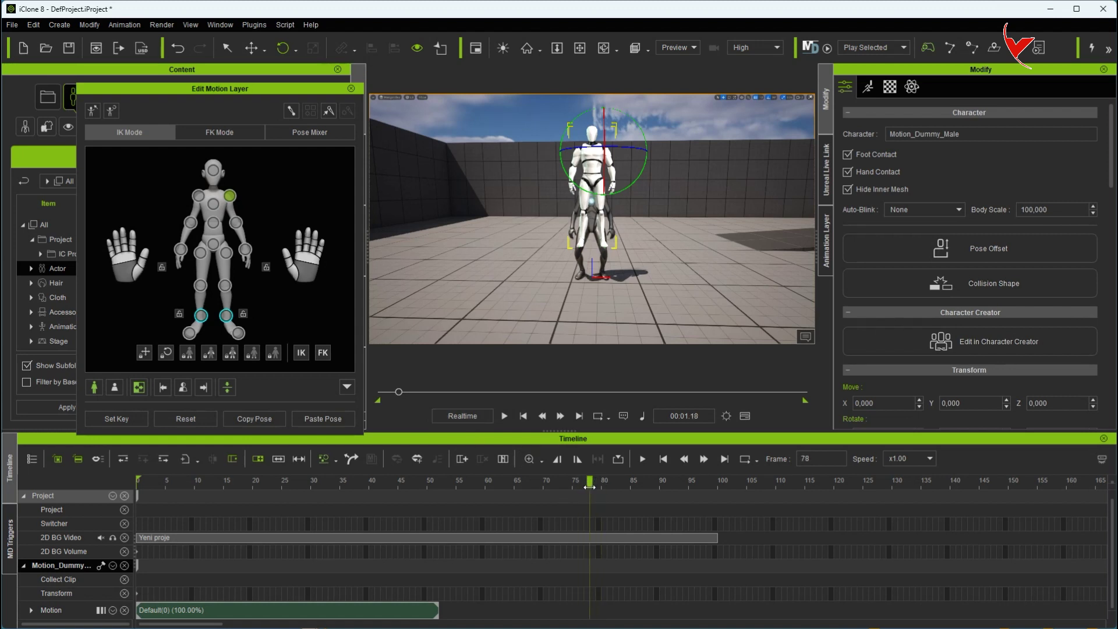
pyautogui.click(202, 316)
pyautogui.click(227, 317)
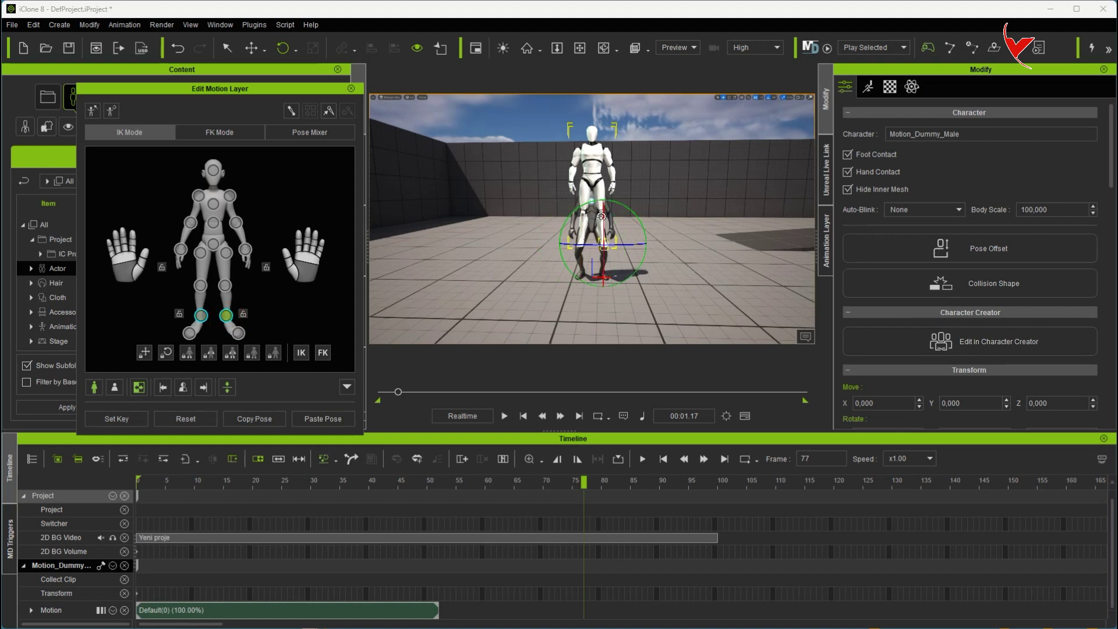
pyautogui.click(248, 55)
pyautogui.moveTo(599, 199); pyautogui.dragTo(598, 250)
# Step: At frame 100, raise the hips to a full standing pose and close the motion layer editor
pyautogui.moveTo(584, 483); pyautogui.dragTo(716, 484)
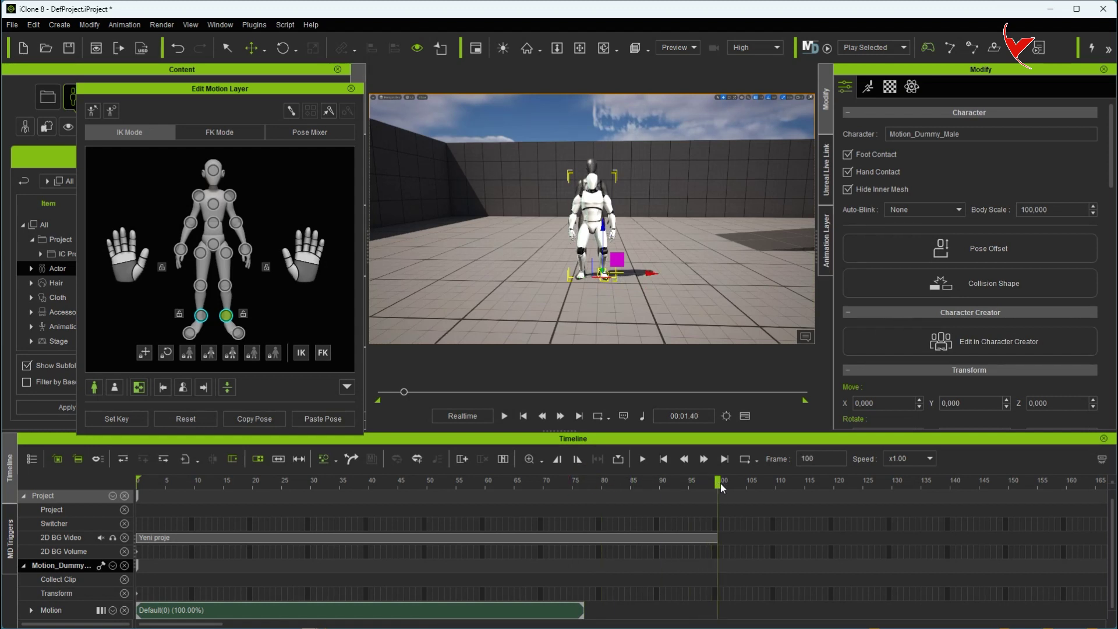
pyautogui.click(213, 244)
pyautogui.moveTo(594, 186); pyautogui.dragTo(595, 169)
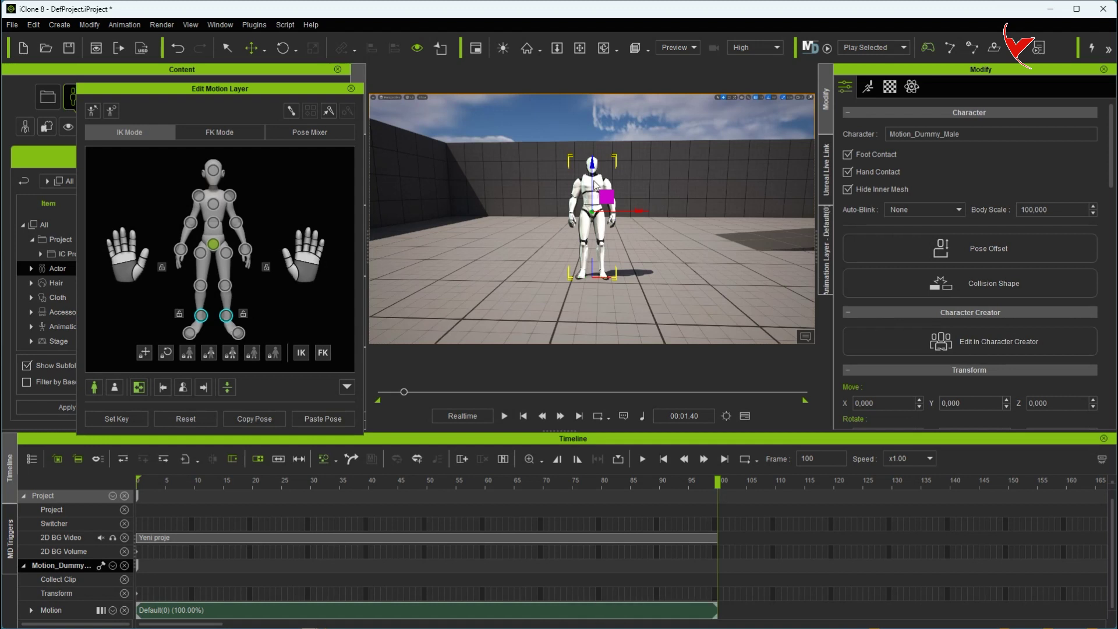
pyautogui.click(351, 90)
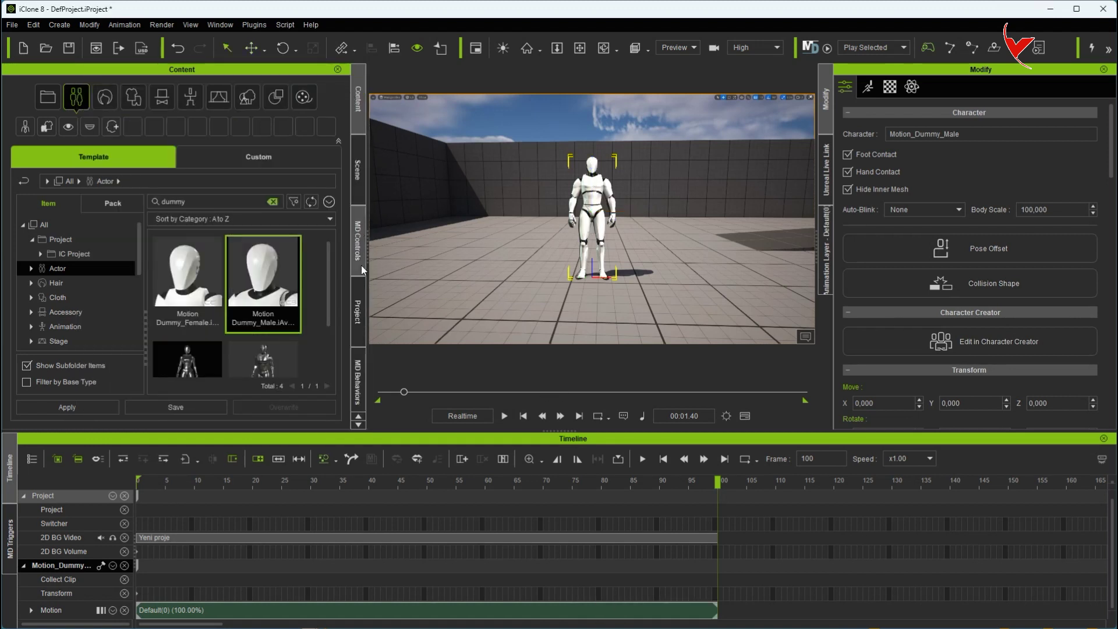
# Step: Turn off Activate Image for the 2D background in the project settings
pyautogui.click(357, 303)
pyautogui.scroll(-5, 336, 302)
pyautogui.moveTo(345, 171); pyautogui.dragTo(344, 259)
pyautogui.click(25, 276)
# Step: End the playback range at frame 100 and play the jump animation
pyautogui.click(504, 415)
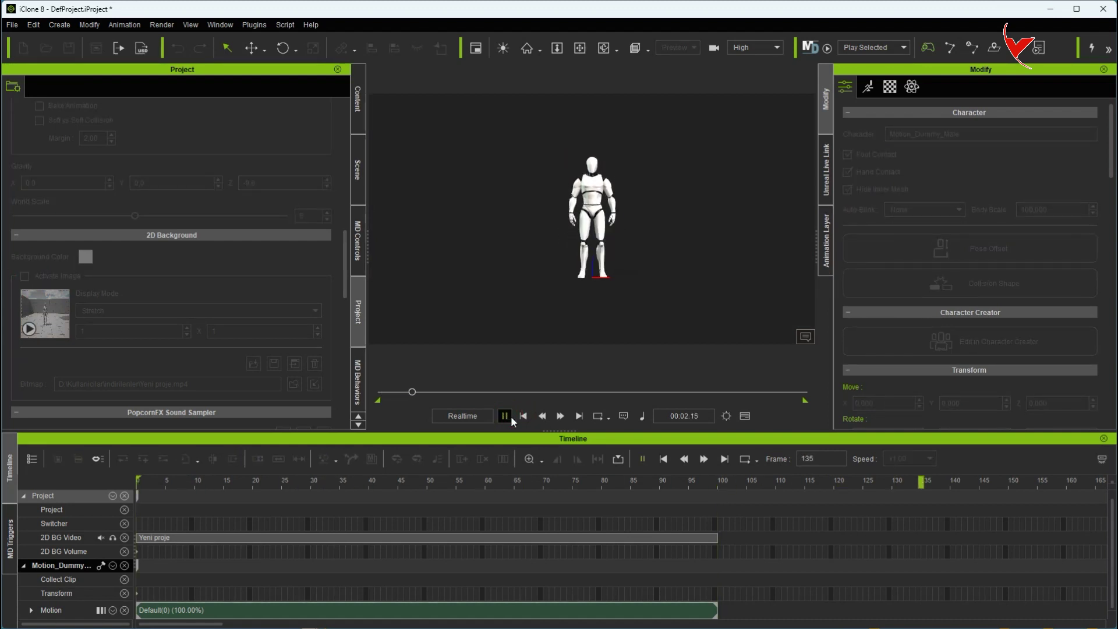
pyautogui.click(509, 415)
pyautogui.click(693, 483)
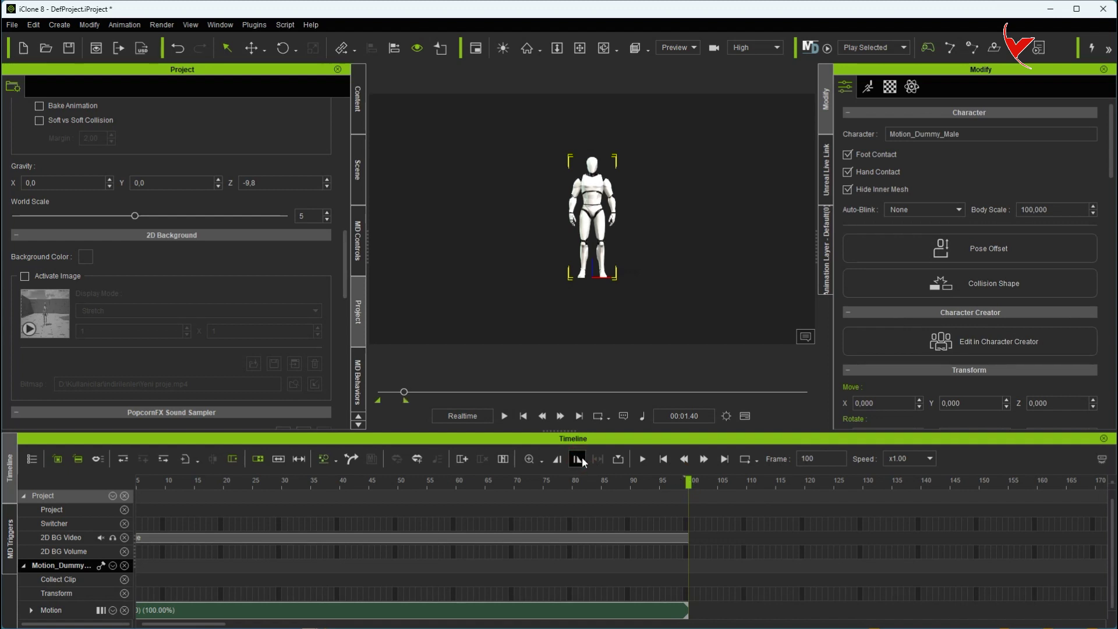
pyautogui.click(507, 417)
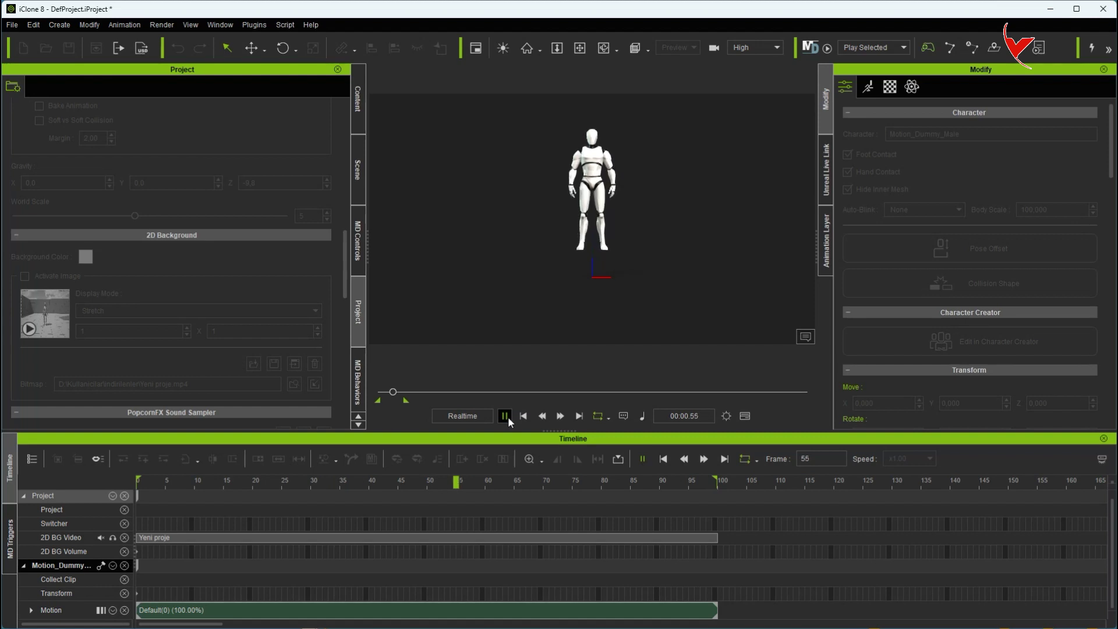
pyautogui.click(506, 416)
pyautogui.click(523, 417)
# Step: Open the motion clip in the Curve Editor and display the keys of the CC_Base_Hip Position Z curve
pyautogui.rightClick(318, 610)
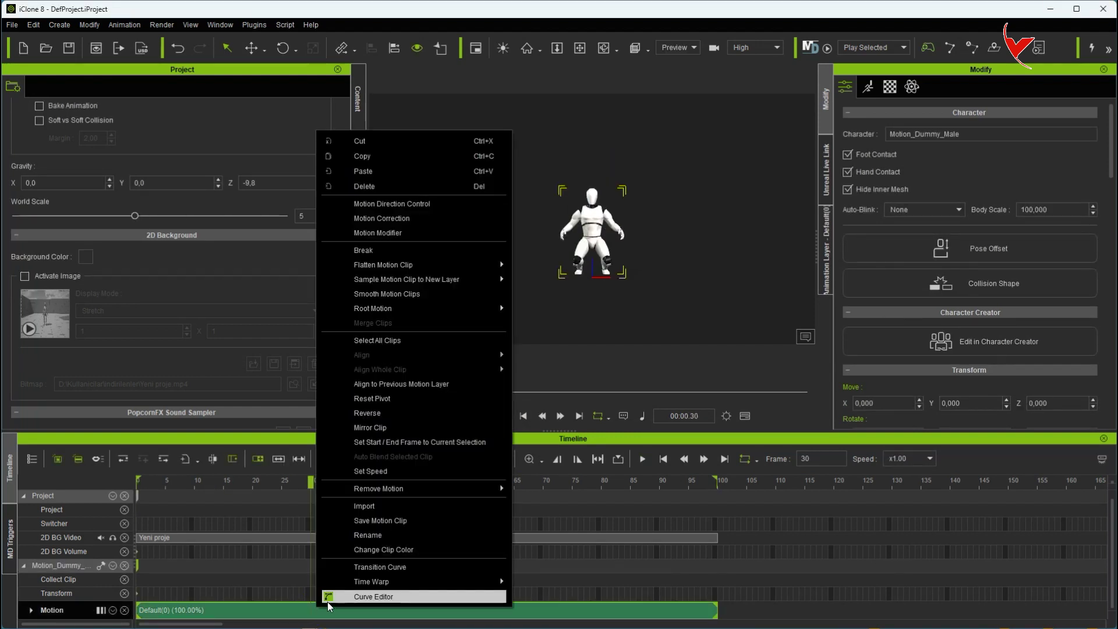
pyautogui.click(326, 599)
pyautogui.moveTo(371, 274); pyautogui.dragTo(456, 220)
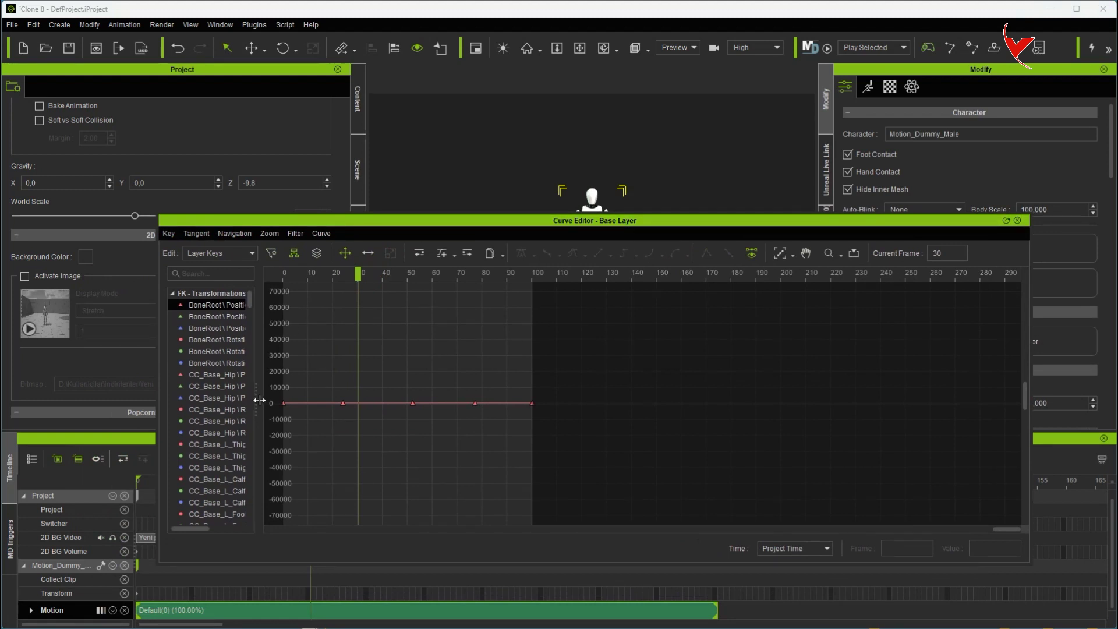
pyautogui.moveTo(260, 401); pyautogui.dragTo(362, 399)
pyautogui.scroll(-5, 541, 410)
pyautogui.moveTo(894, 311); pyautogui.dragTo(407, 492)
# Step: Set the tangents of the hip Position Z key at frame 52 to Smooth and close the Curve Editor
pyautogui.rightClick(605, 340)
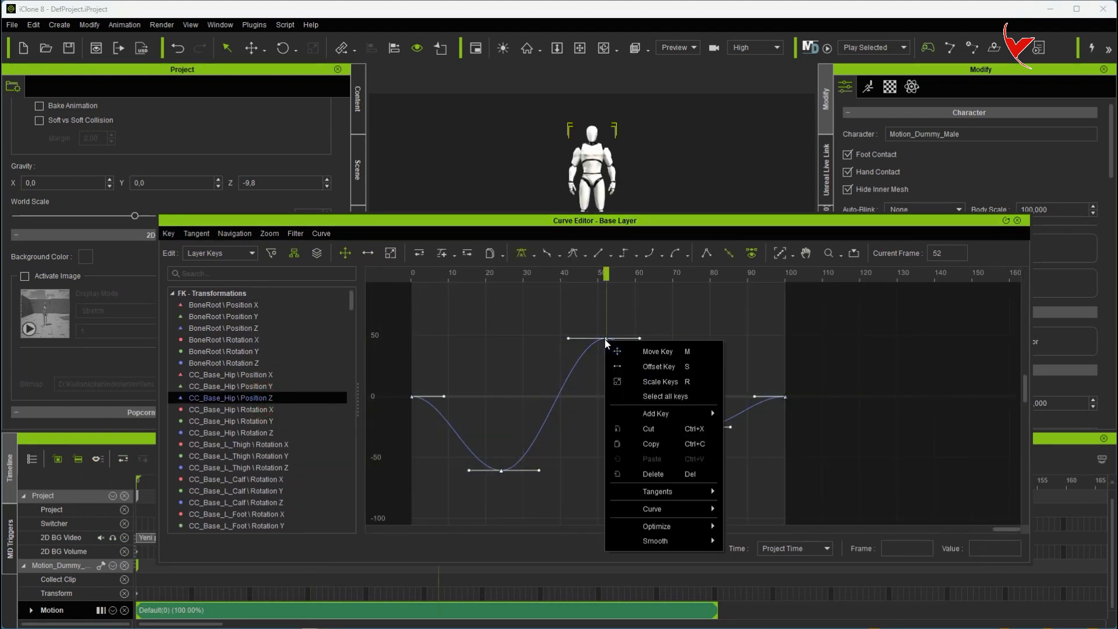
pyautogui.moveTo(668, 498)
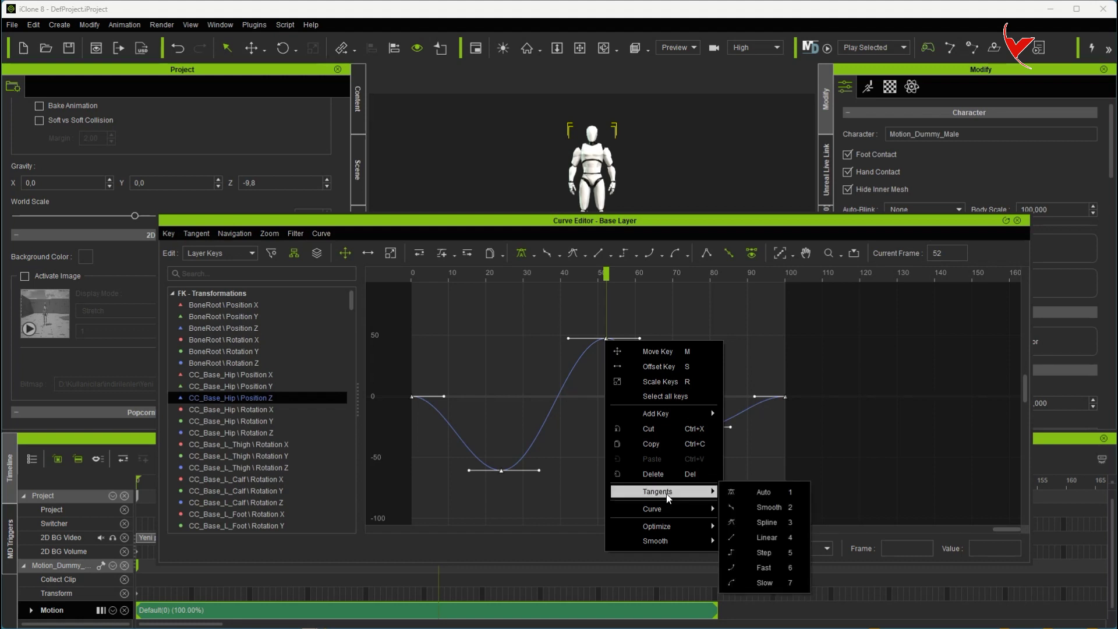
pyautogui.click(762, 508)
pyautogui.click(1017, 220)
# Step: Play the jump from the first frame to check its motion after the curve edit
pyautogui.click(523, 416)
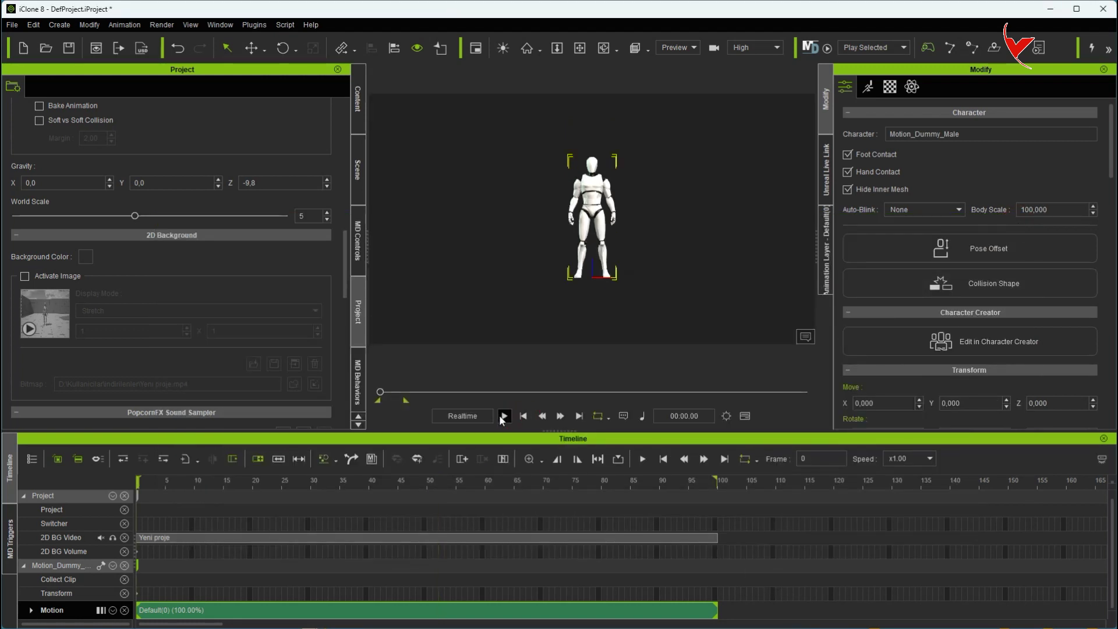
pyautogui.click(505, 416)
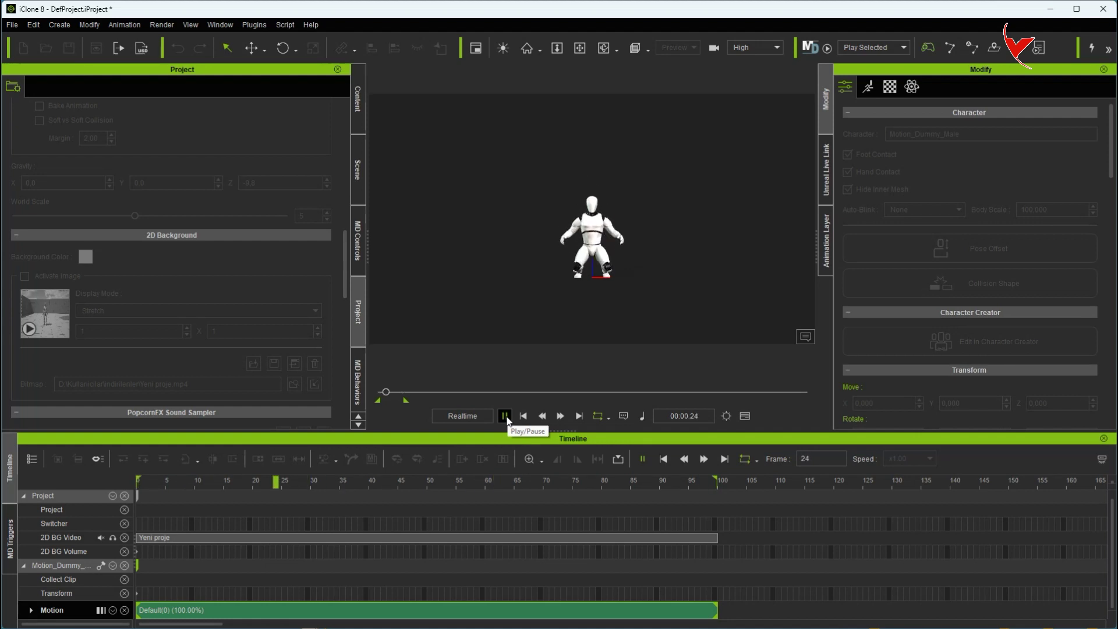
pyautogui.click(504, 416)
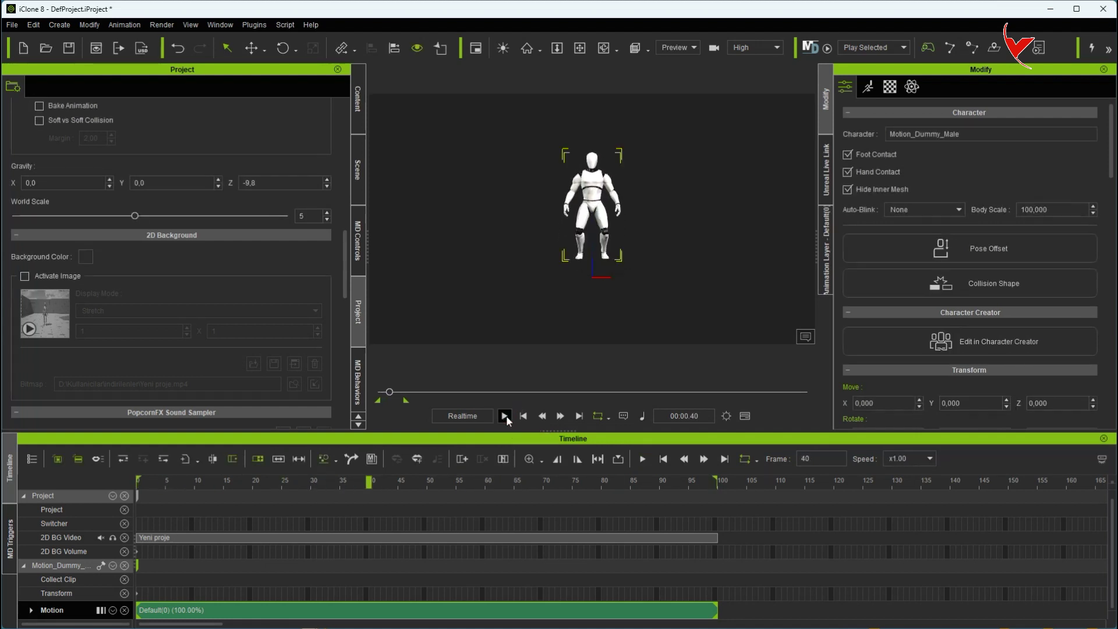
# Step: Export the dummy character as CC4_Dummy.fbx to the AnimTest folder with the Unreal preset, project frame rate and frame range 0 to 100
pyautogui.click(13, 25)
pyautogui.moveTo(51, 119)
pyautogui.click(194, 133)
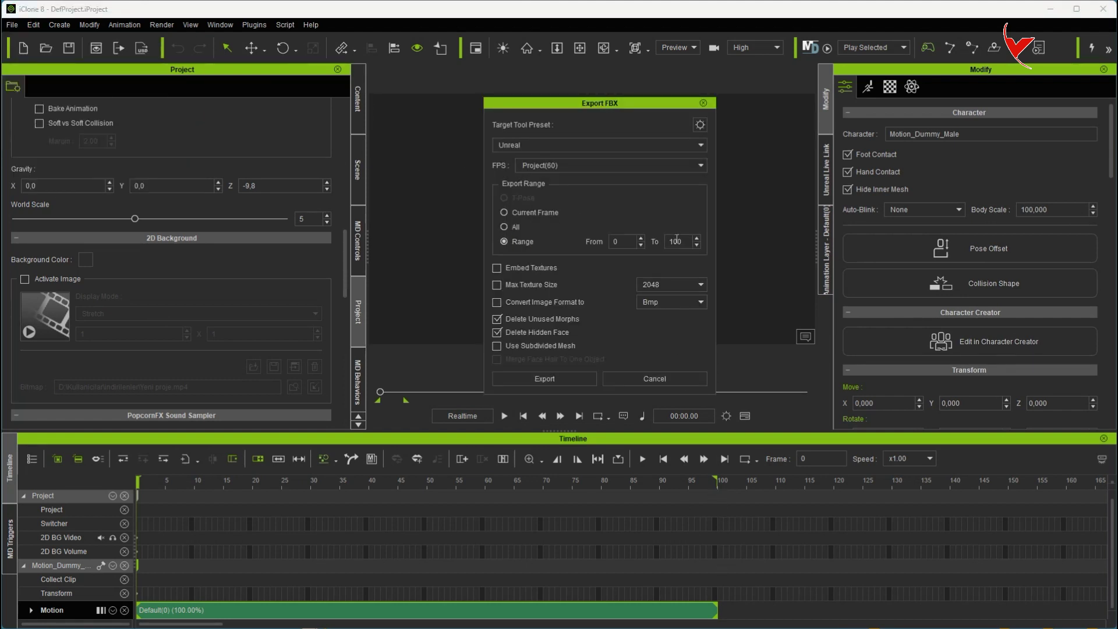
pyautogui.click(561, 382)
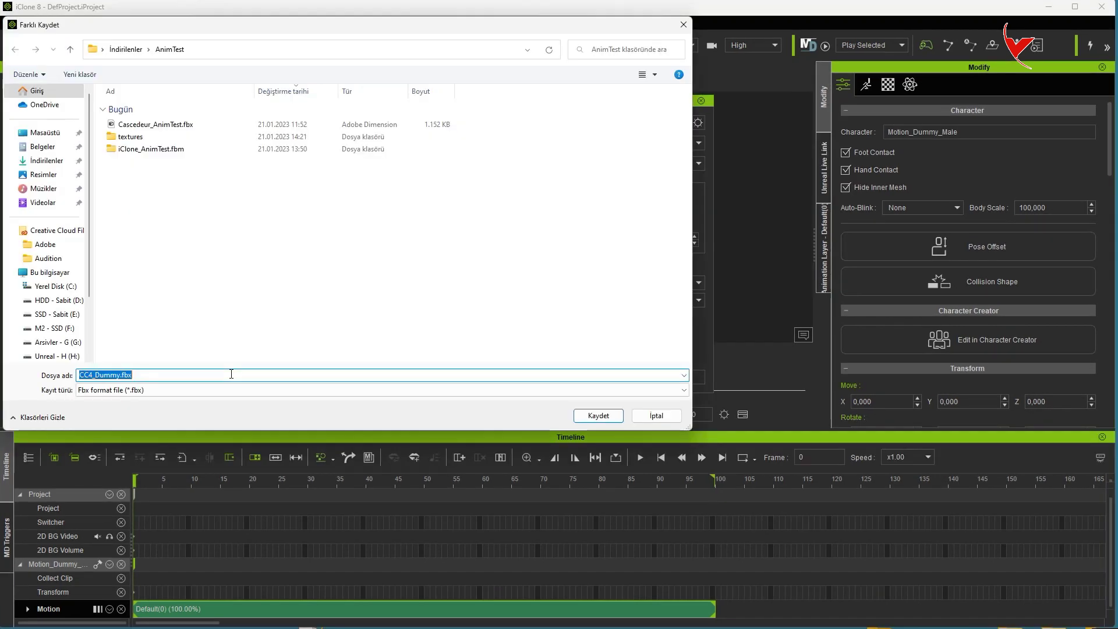
pyautogui.click(598, 415)
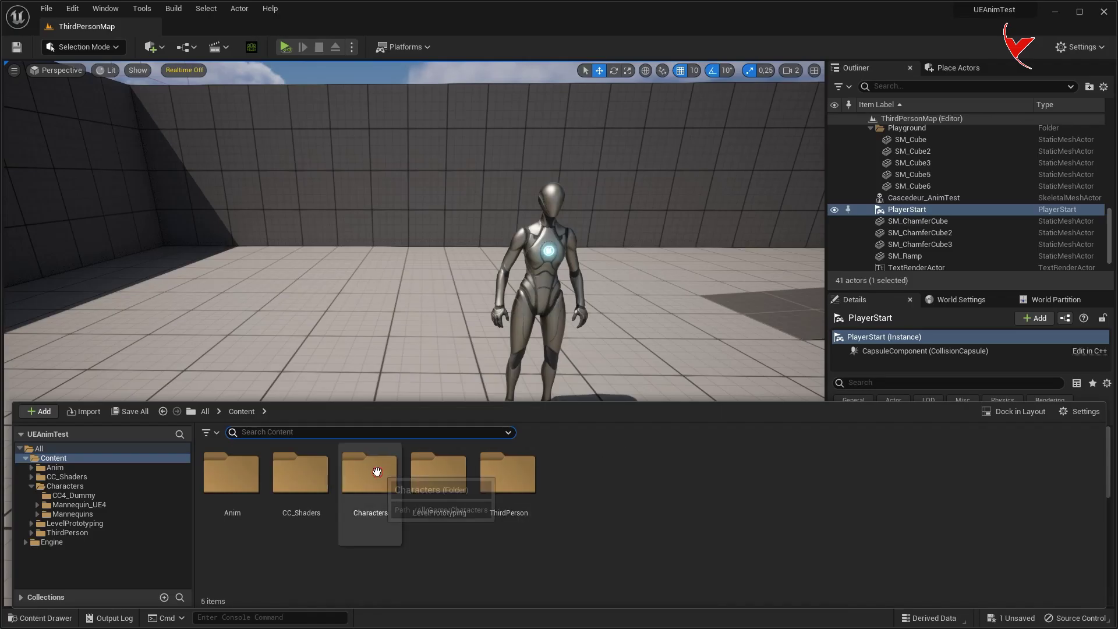
# Step: In Unreal Engine, open the Characters/CC4_Dummy folder and bring in CC4_Dummy.fbx from the AnimTest folder
pyautogui.doubleClick(369, 469)
pyautogui.doubleClick(232, 472)
pyautogui.moveTo(1117, 307); pyautogui.dragTo(1004, 302)
pyautogui.moveTo(523, 490); pyautogui.dragTo(519, 492)
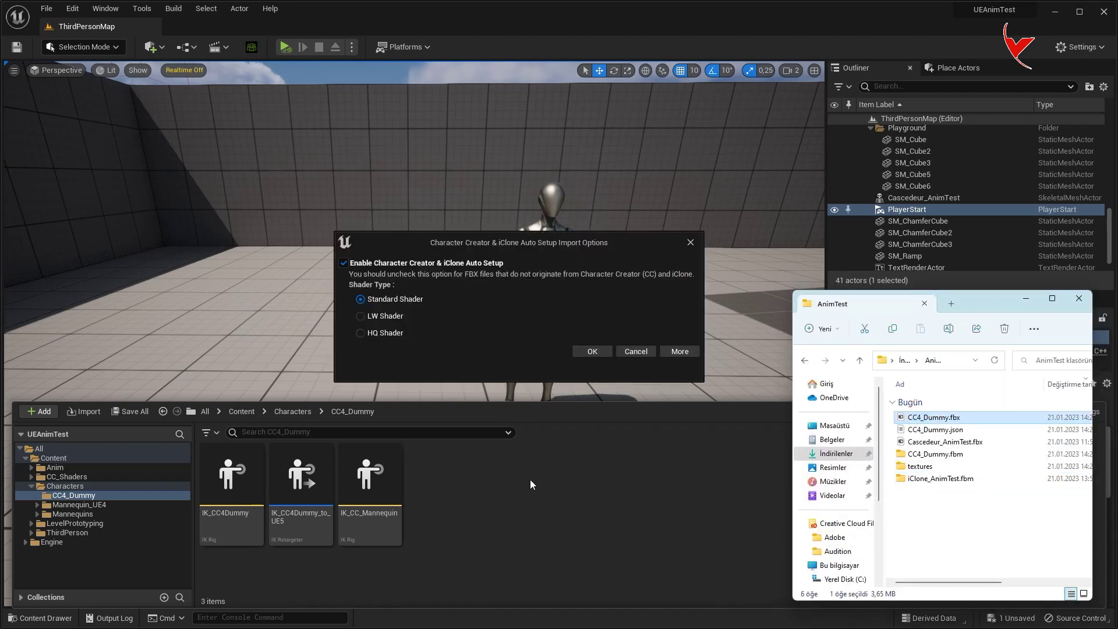
# Step: Accept the Character Creator & iClone Auto Setup with Standard Shader and import the skeletal mesh with its animations, leaving Skeleton at None
pyautogui.click(594, 349)
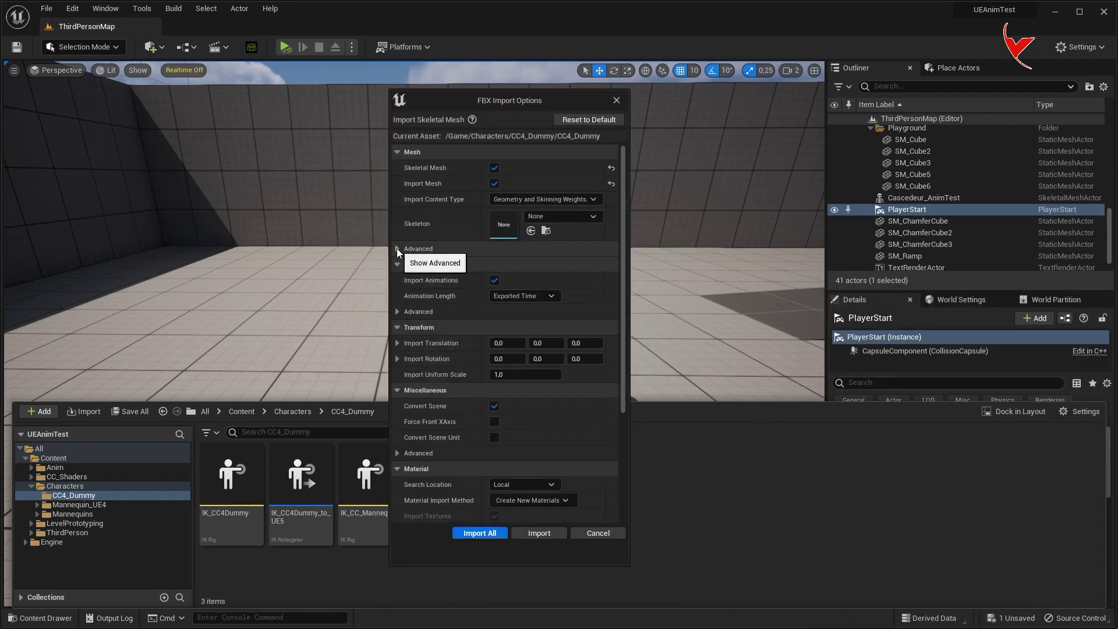
pyautogui.click(397, 248)
pyautogui.click(397, 249)
pyautogui.click(492, 531)
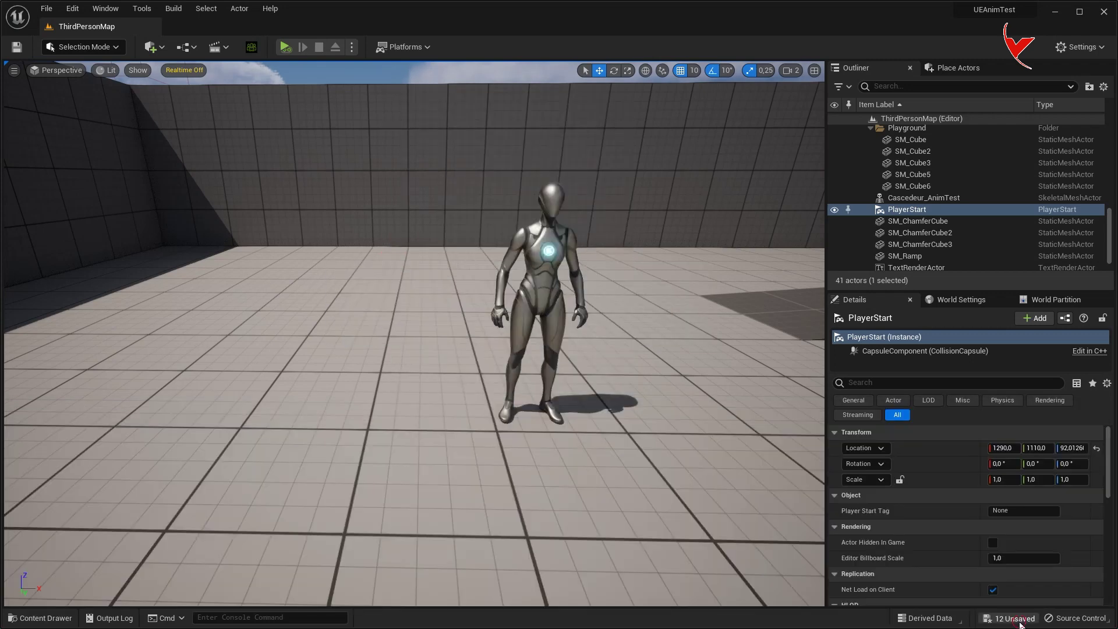
# Step: Save all newly imported assets and show the contents of the CC4_Dummy folder again
pyautogui.hotkey('ctrl', 'shift', 's')
pyautogui.click(614, 446)
pyautogui.hotkey('ctrl', 'space')
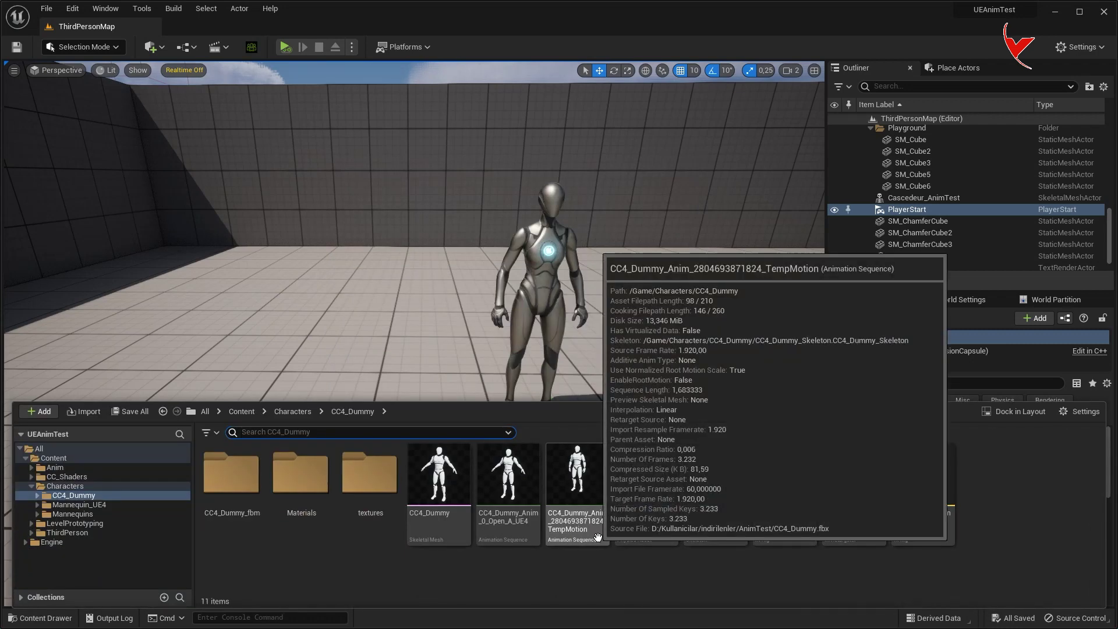
# Step: Duplicate and retarget the CC4_Dummy TempMotion animation to the SKM_Manny mesh using the IK_CC4Dummy_to_UE5 retargeter
pyautogui.rightClick(599, 534)
pyautogui.moveTo(760, 214)
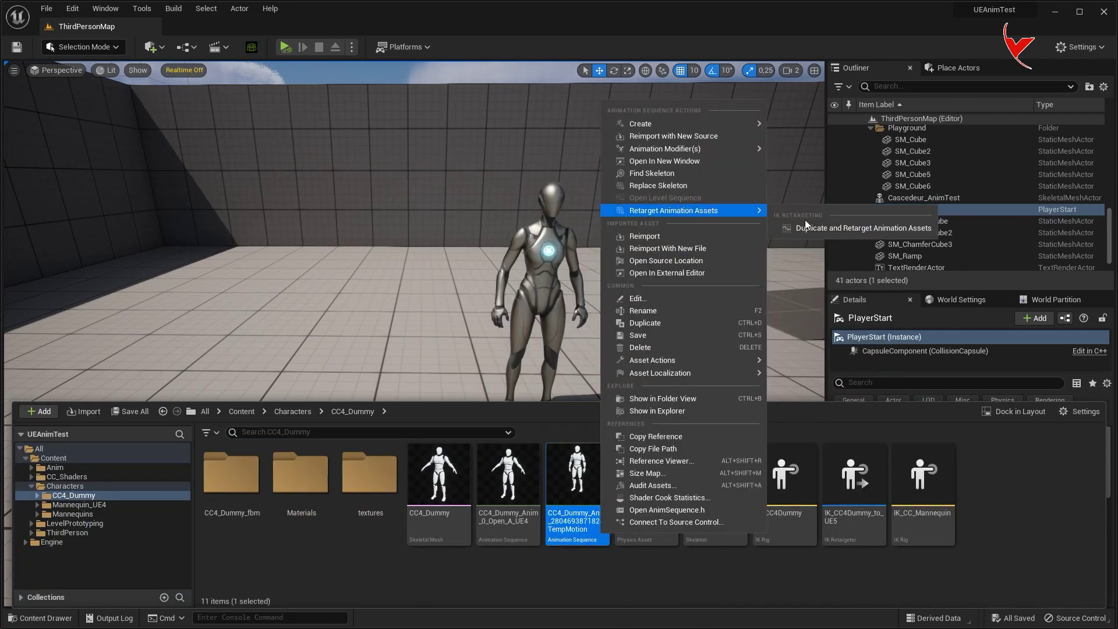
pyautogui.click(810, 222)
pyautogui.click(742, 229)
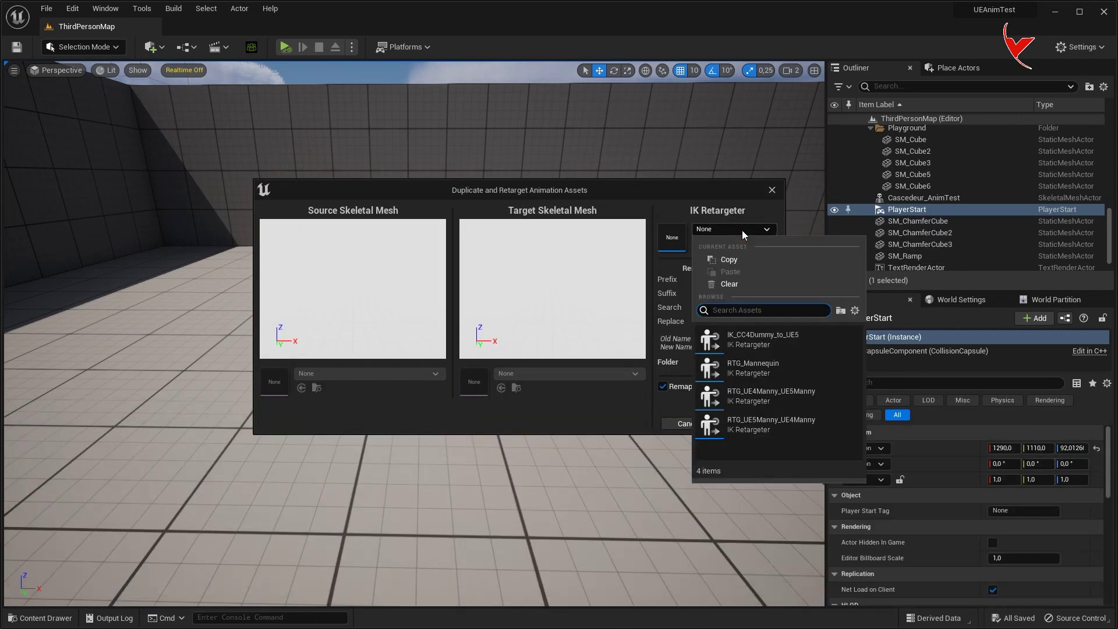
pyautogui.click(775, 342)
pyautogui.click(551, 375)
pyautogui.scroll(-1, 582, 466)
pyautogui.click(627, 538)
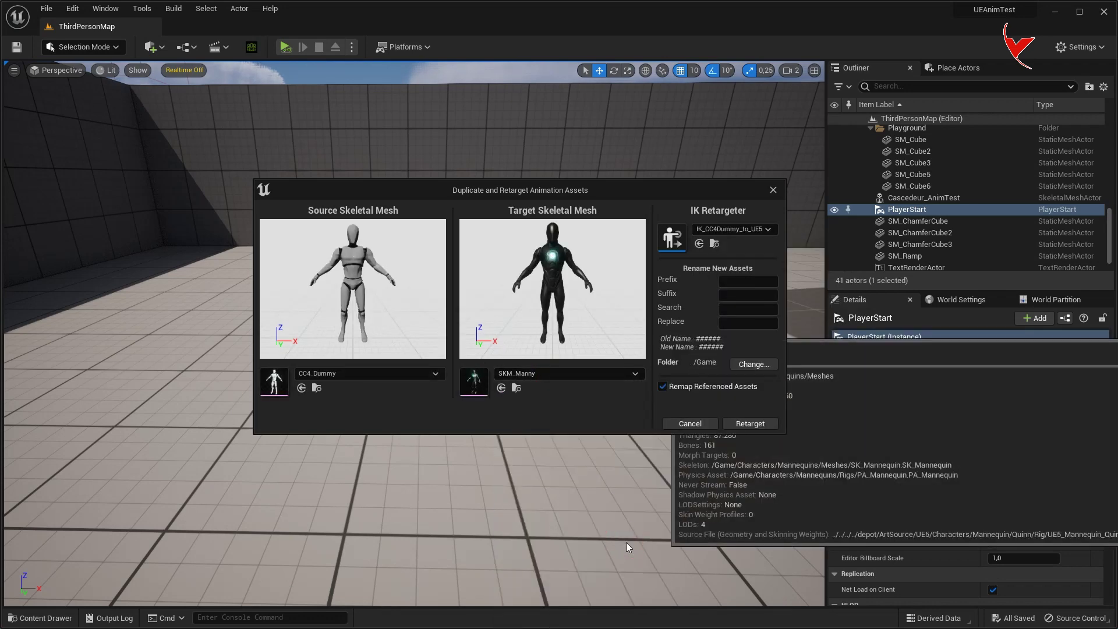
pyautogui.click(750, 422)
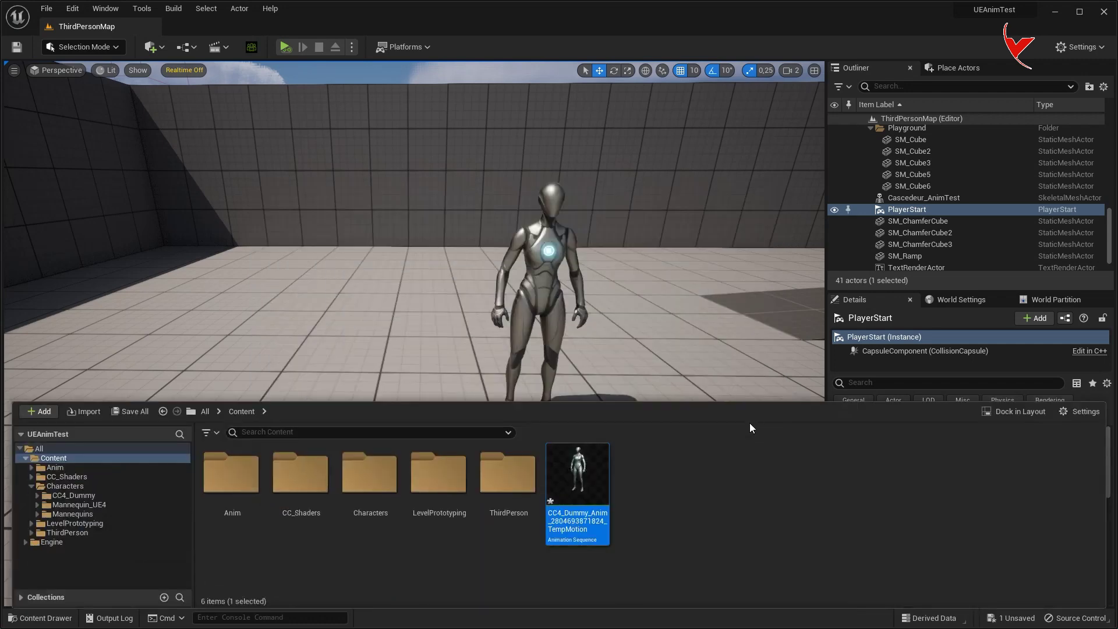
# Step: Place the retargeted jump animation in the level beside the Cascadeur mannequin and play the level to compare both jumps
pyautogui.moveTo(577, 475); pyautogui.dragTo(346, 413)
pyautogui.hotkey('alt', 'p')
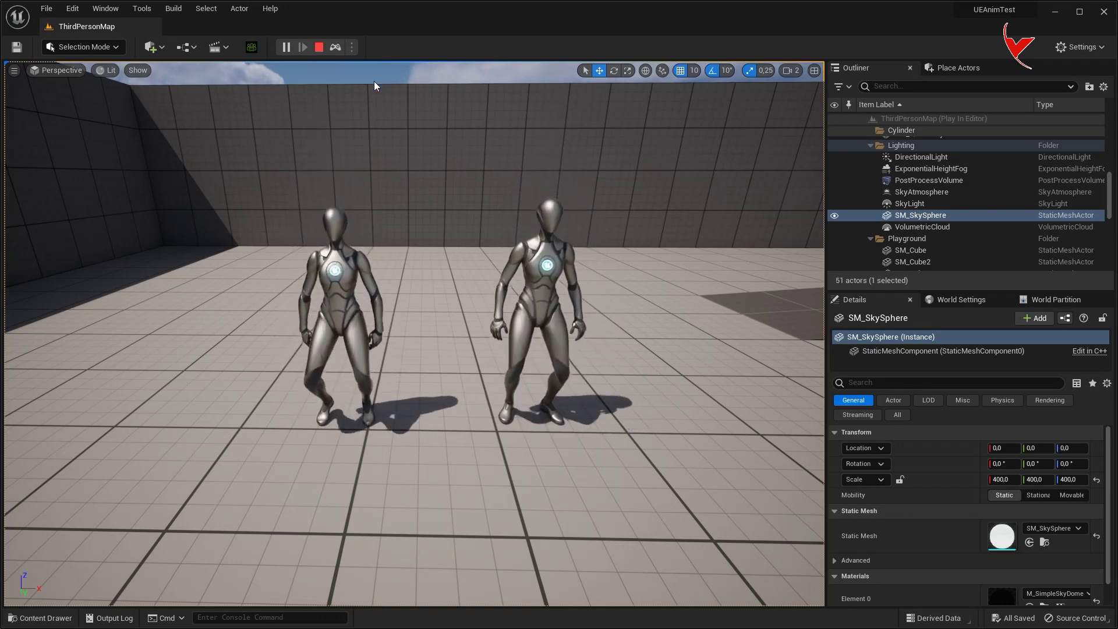
pyautogui.click(374, 82)
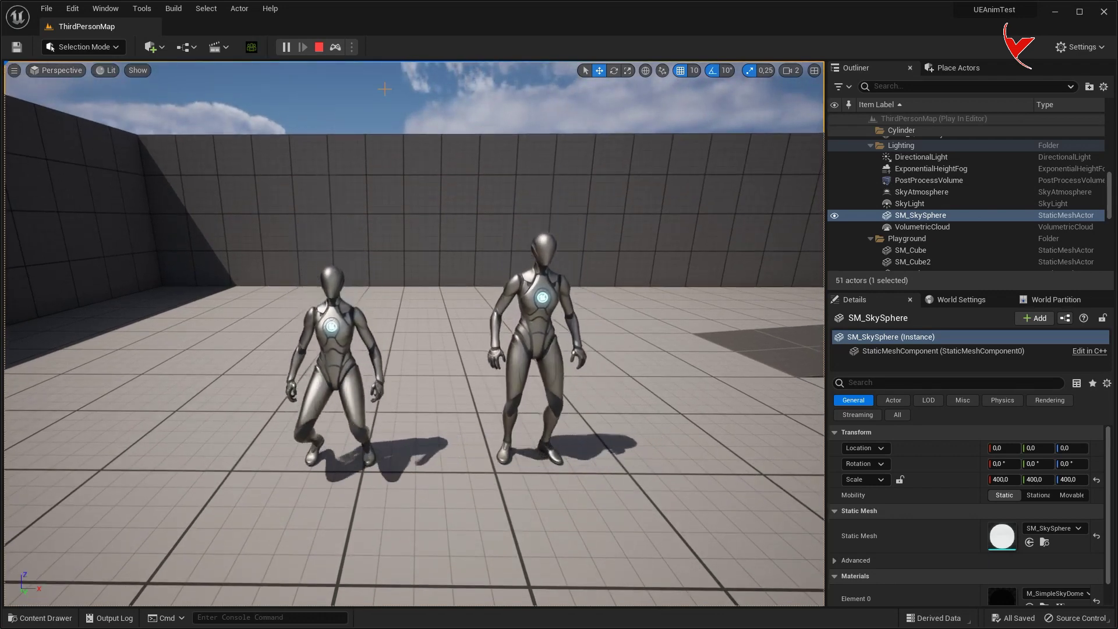